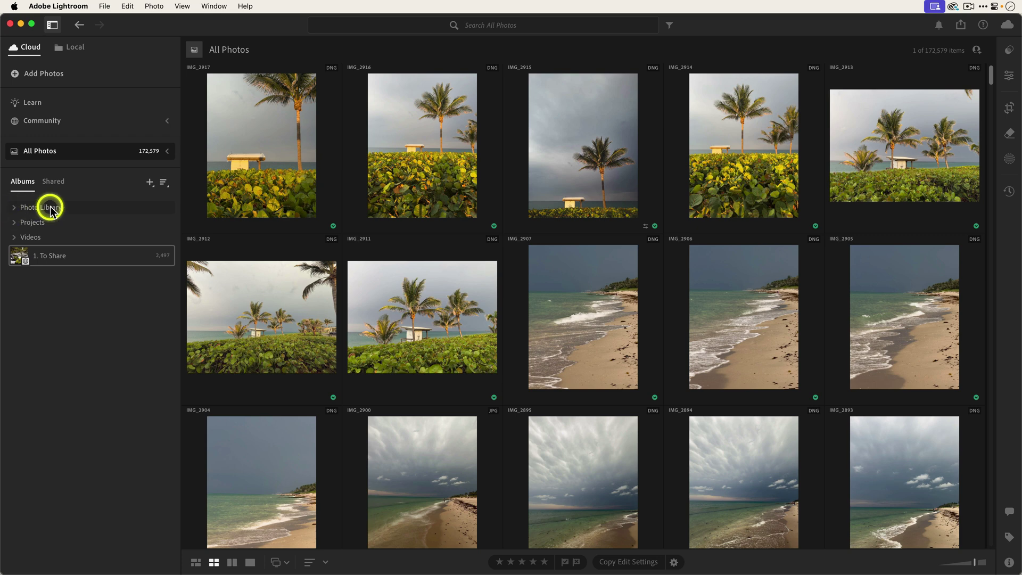
# Expand Photo Library down through 2025 to the 05 - May albums.
pyautogui.click(14, 210)
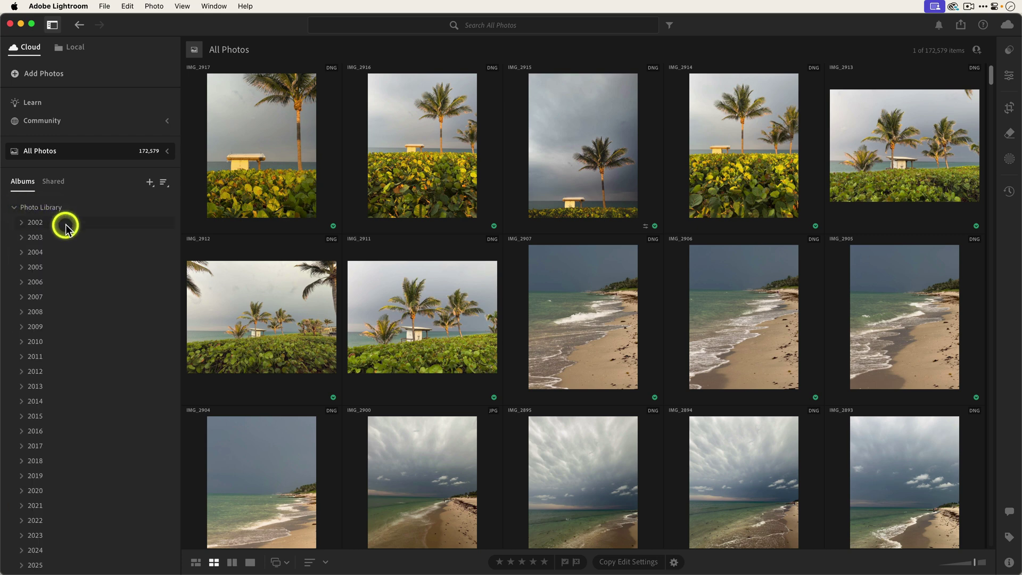
pyautogui.scroll(-3, 66, 228)
pyautogui.scroll(1, 66, 228)
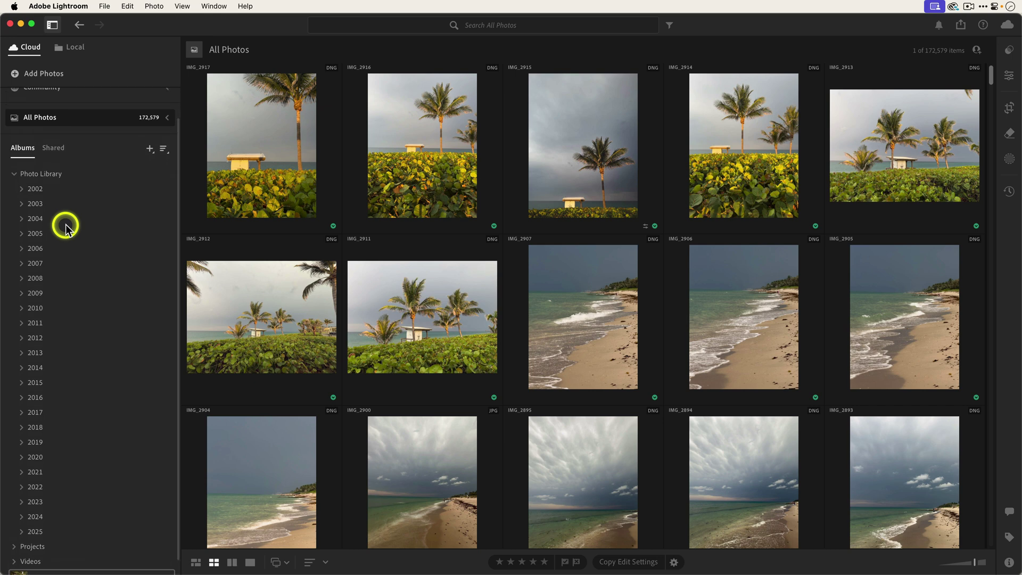
pyautogui.click(22, 532)
pyautogui.scroll(-3, 72, 491)
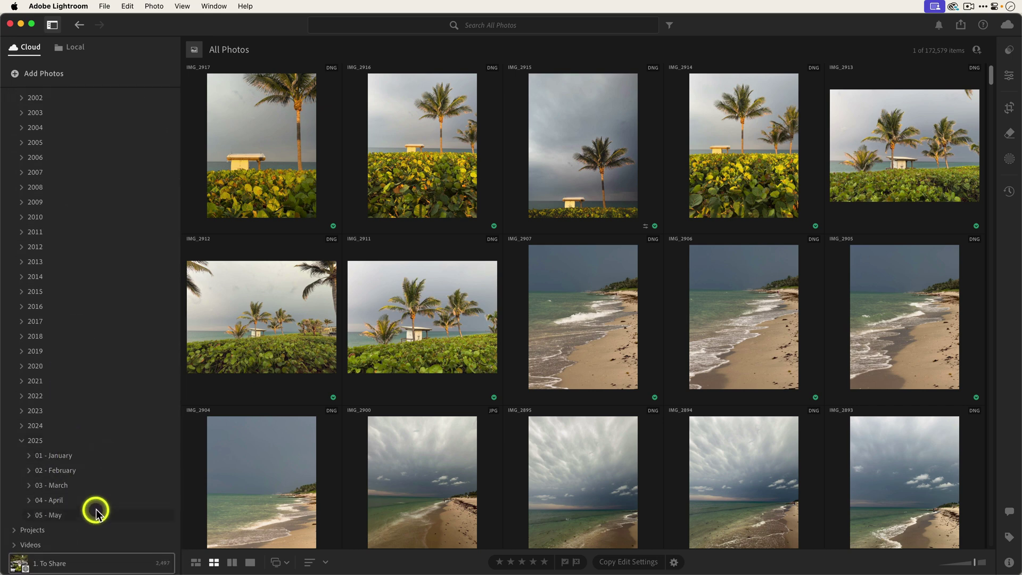
pyautogui.click(30, 516)
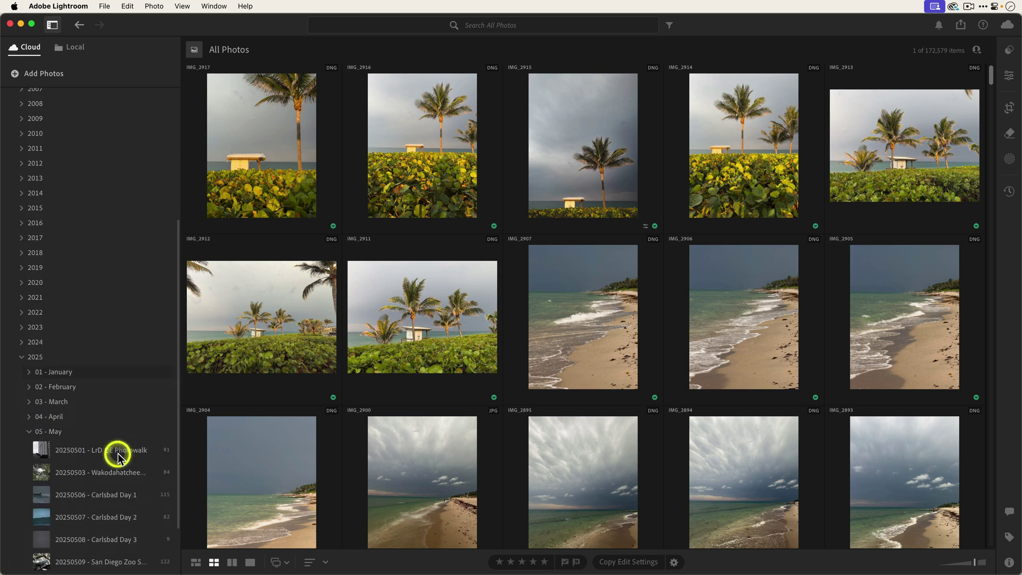
pyautogui.scroll(-3, 120, 448)
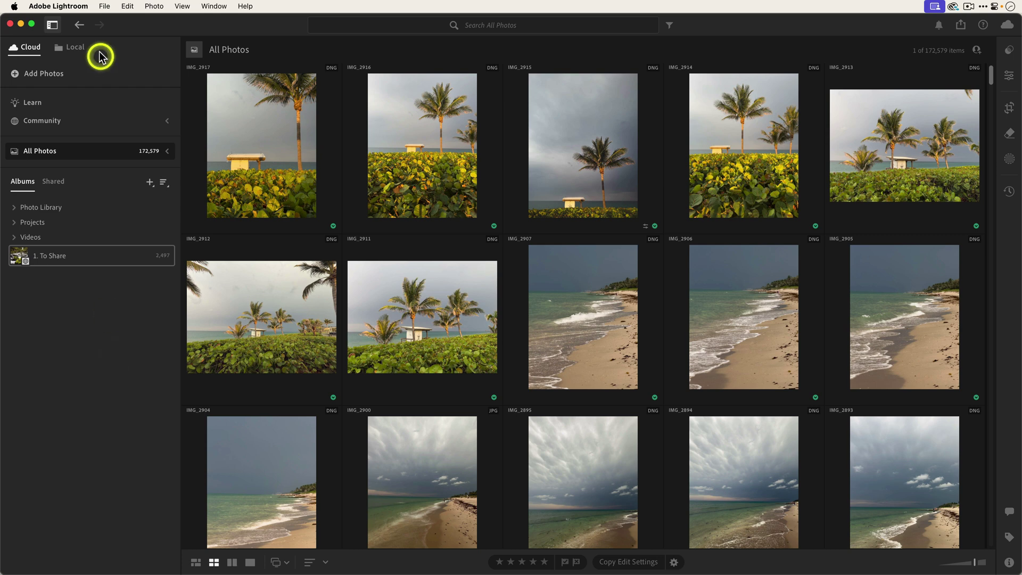
# Review the Cache preferences, then close Preferences without keeping changes.
pyautogui.click(64, 5)
pyautogui.click(80, 36)
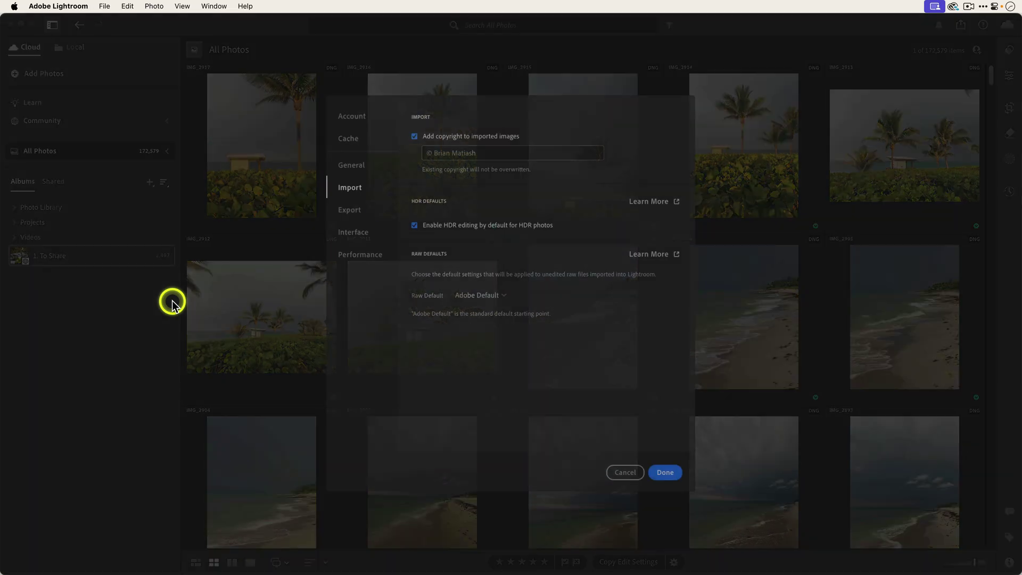
pyautogui.click(348, 139)
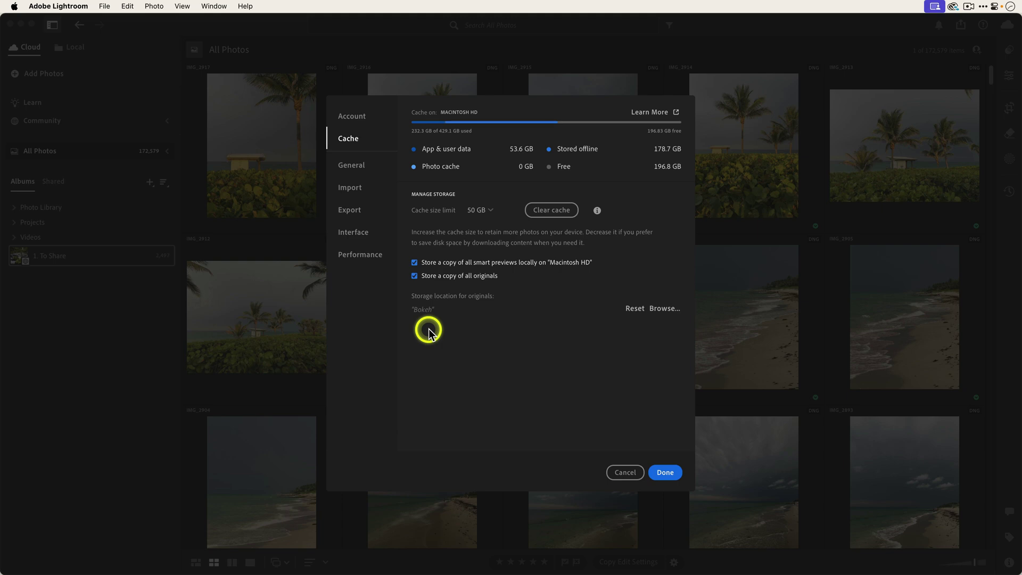
pyautogui.click(625, 472)
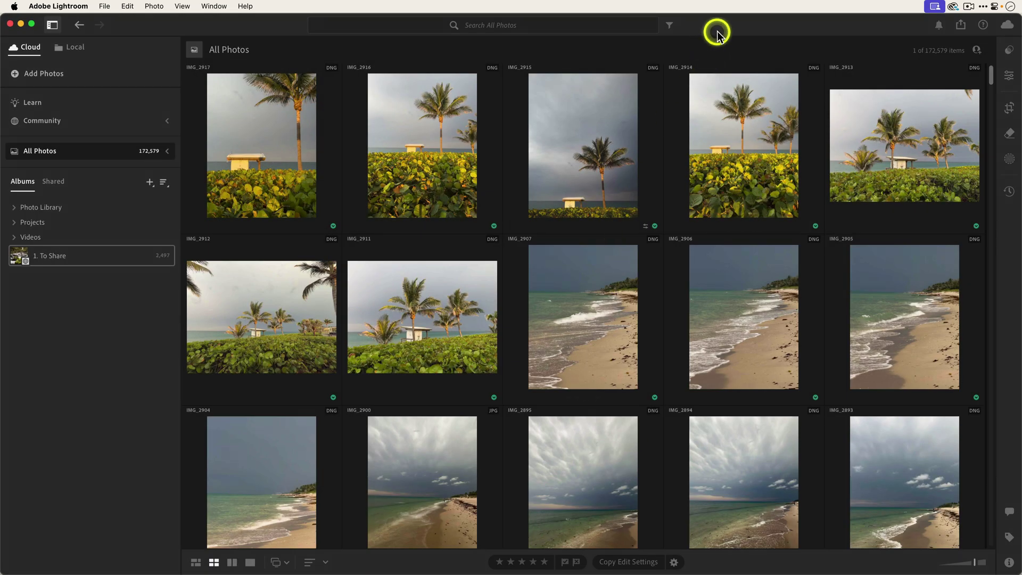
# Quit Lightroom with Cmd+Q and relaunch it holding Option+Shift to request a preferences reset.
pyautogui.click(97, 6)
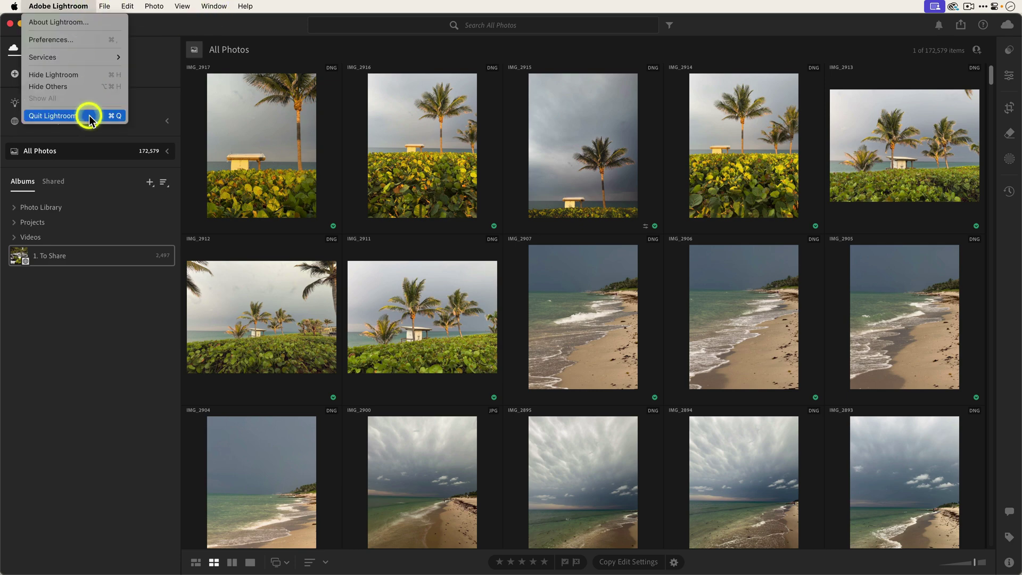
pyautogui.press('Escape')
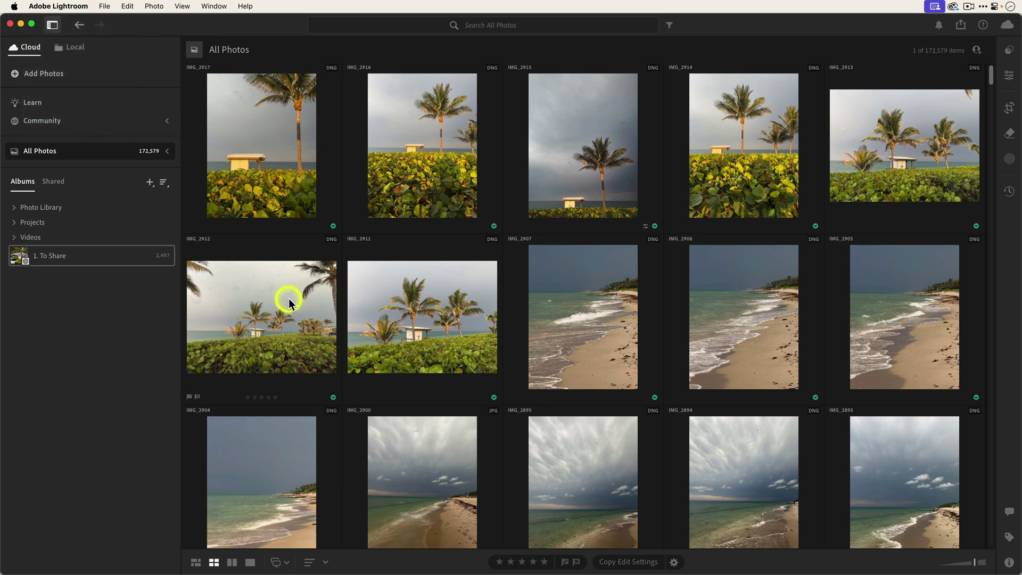
pyautogui.press('super+q')
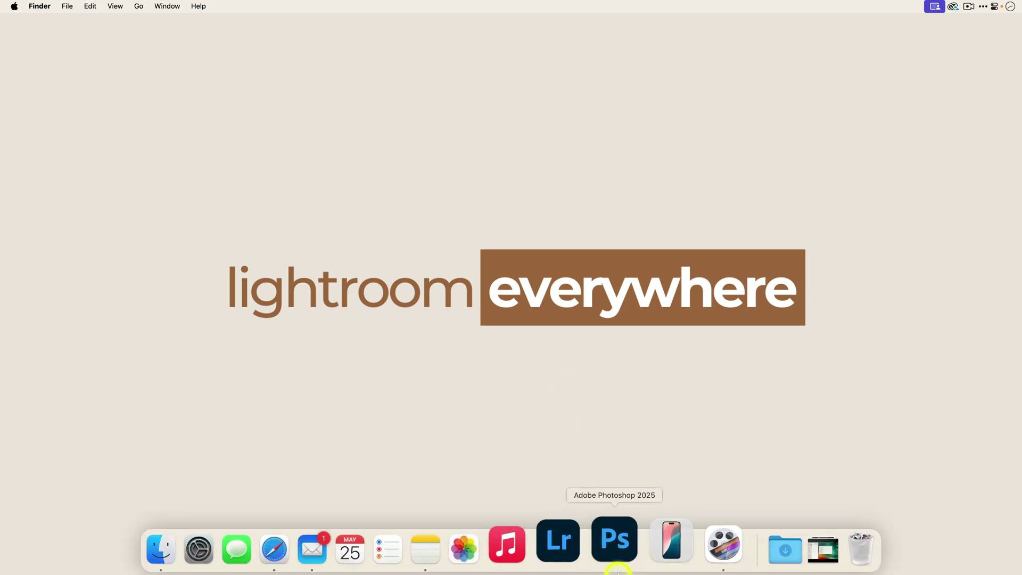
pyautogui.click(576, 546)
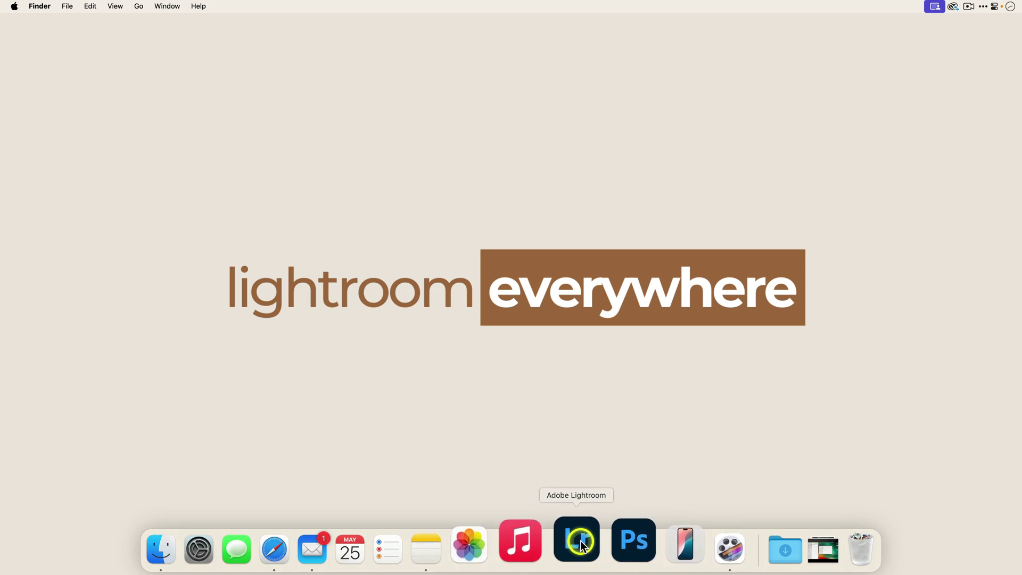
pyautogui.hotkey('alt', 'shift')
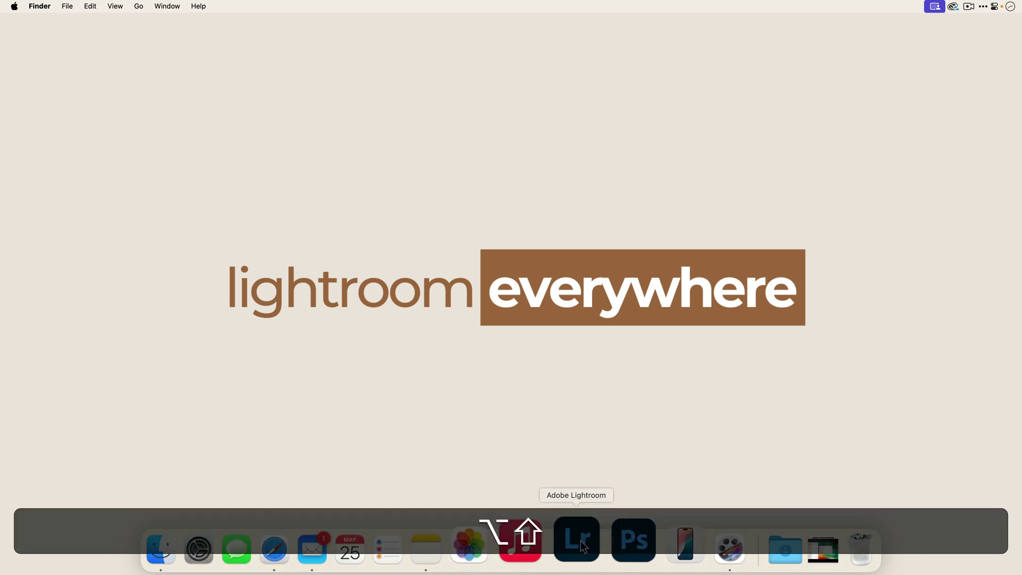
pyautogui.keyDown('alt'); pyautogui.keyDown('shift'); pyautogui.click(582, 546); pyautogui.keyUp('shift'); pyautogui.keyUp('alt')
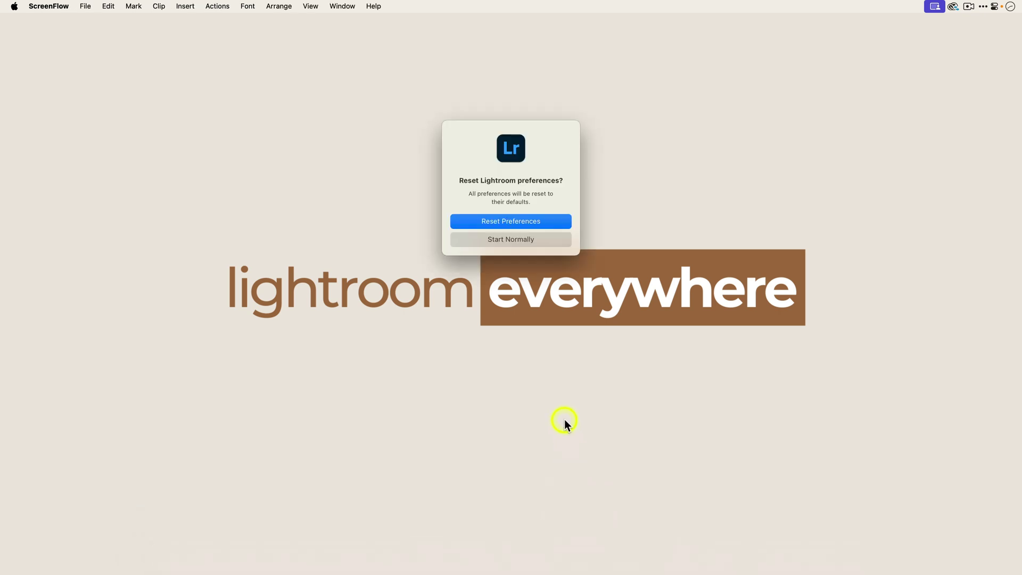
# Confirm Reset Preferences, then close the What's New screen.
pyautogui.click(547, 221)
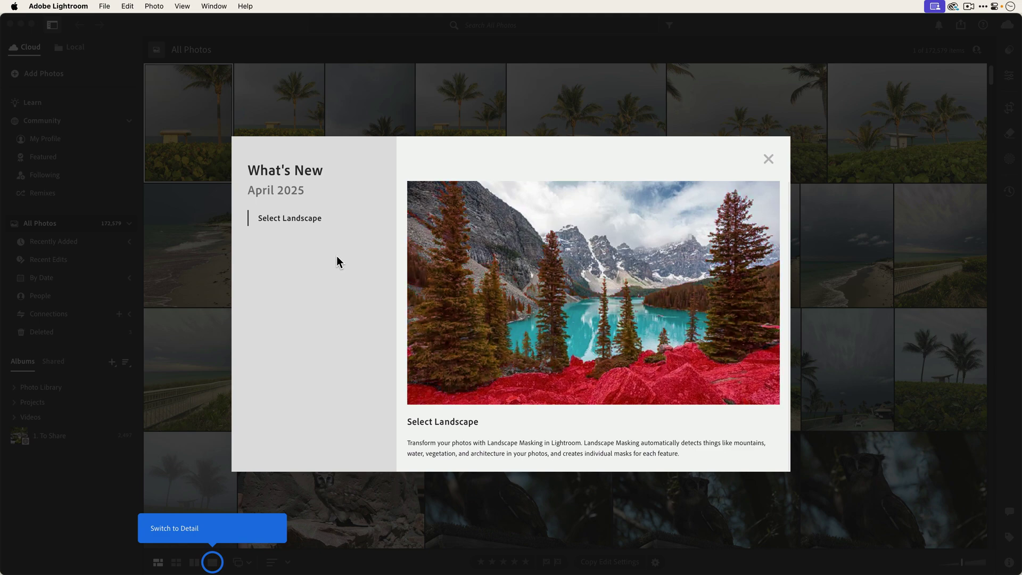
pyautogui.click(769, 159)
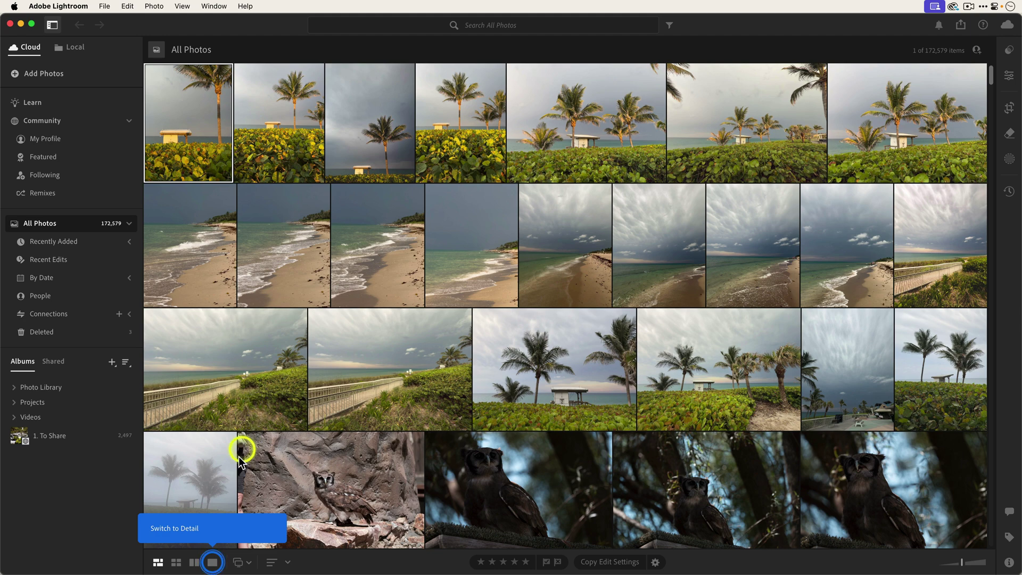
# Show the palm photo in Detail view, dismiss the tip, and collapse All Photos' sub-entries.
pyautogui.click(213, 564)
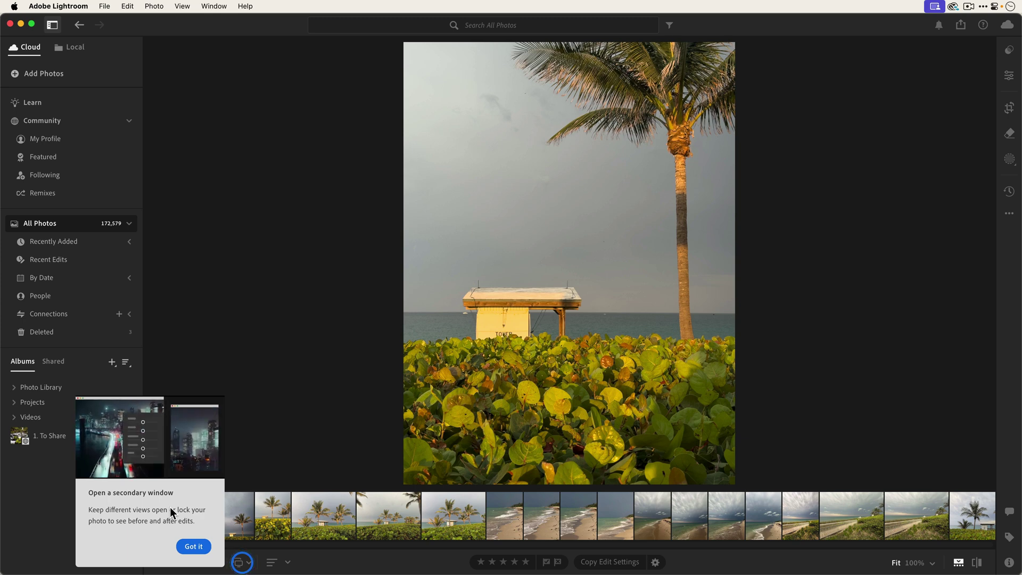
pyautogui.click(193, 547)
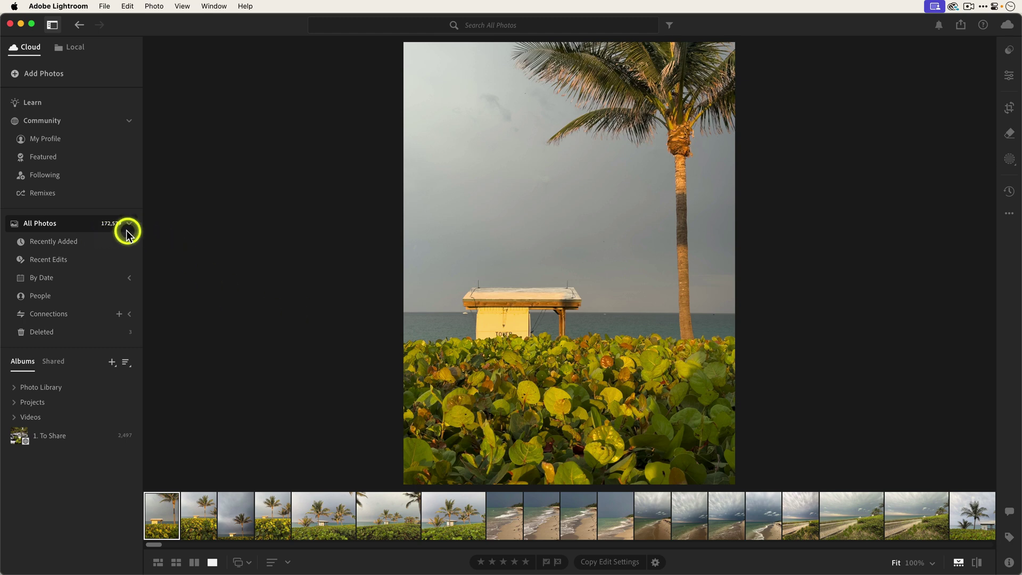
pyautogui.click(15, 388)
pyautogui.scroll(-5, 15, 387)
pyautogui.scroll(-5, 14, 387)
pyautogui.scroll(5, 20, 375)
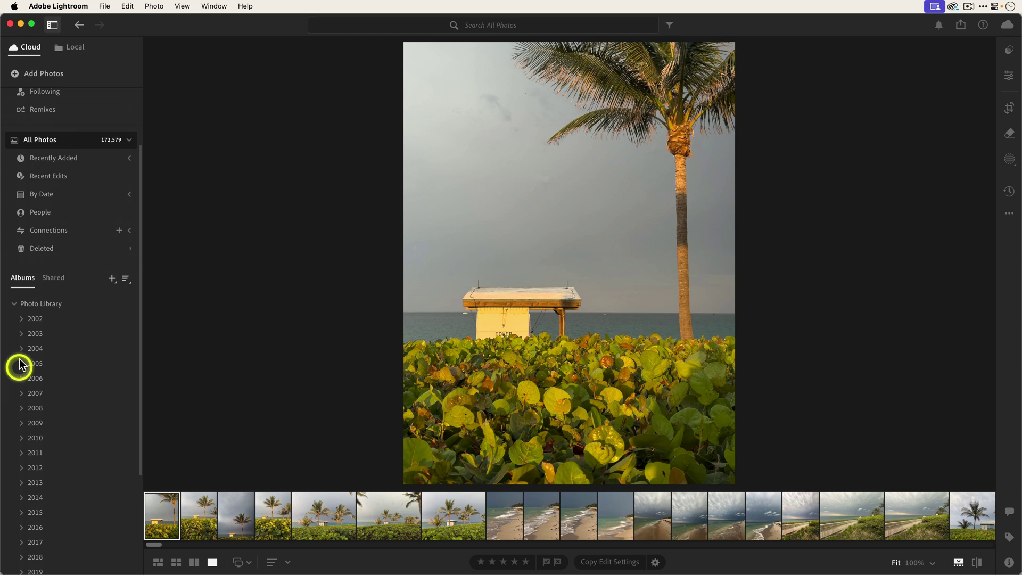
pyautogui.click(15, 303)
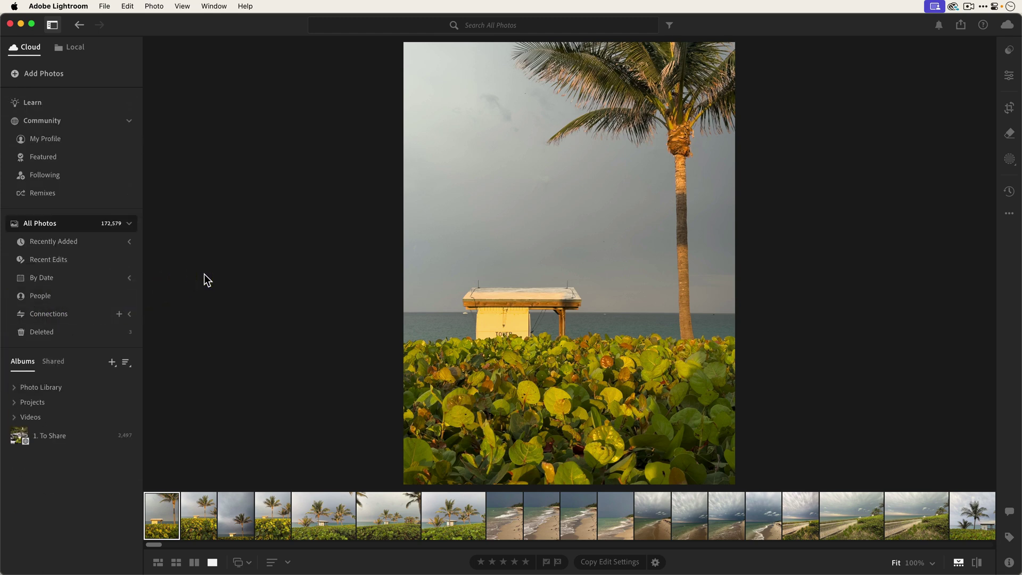
pyautogui.click(129, 223)
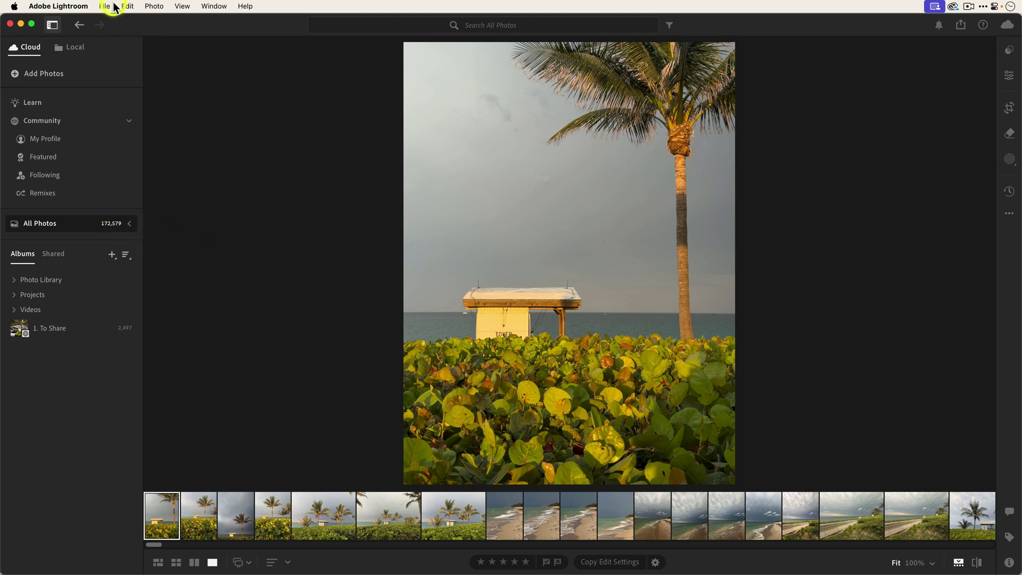
# Open Lightroom Preferences and view the Cache, then General settings.
pyautogui.click(72, 8)
pyautogui.click(72, 39)
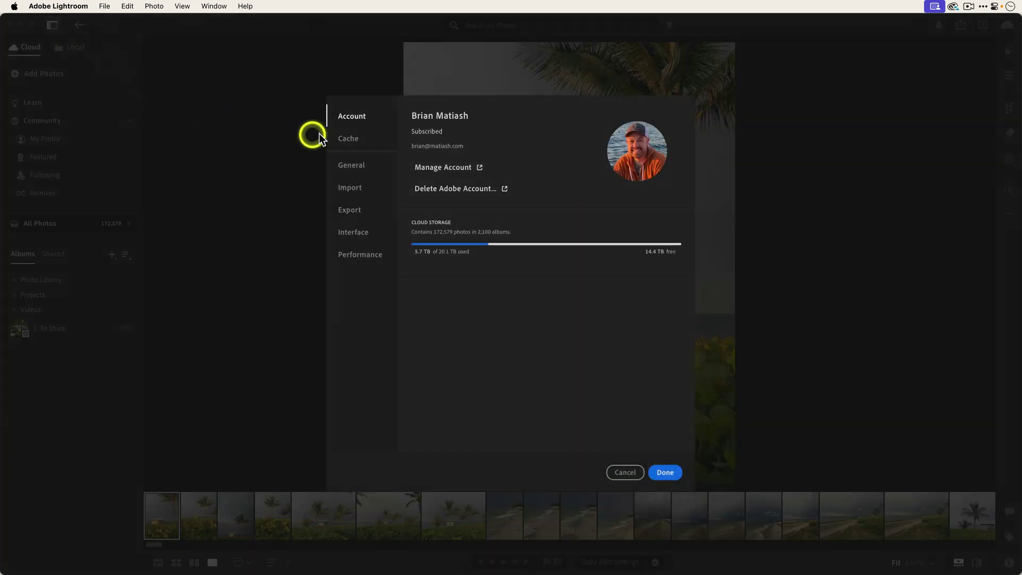
pyautogui.click(348, 138)
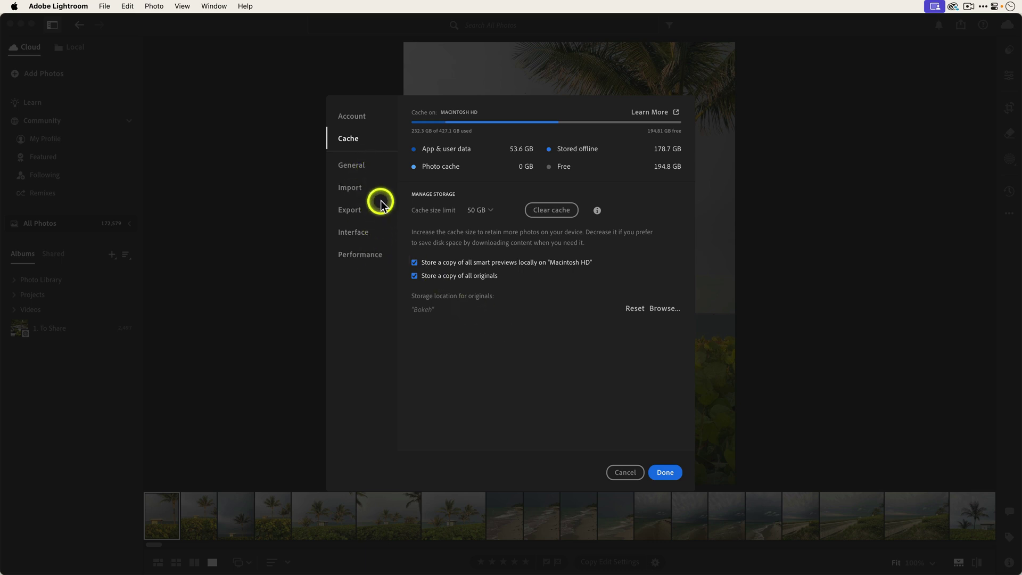
pyautogui.click(353, 165)
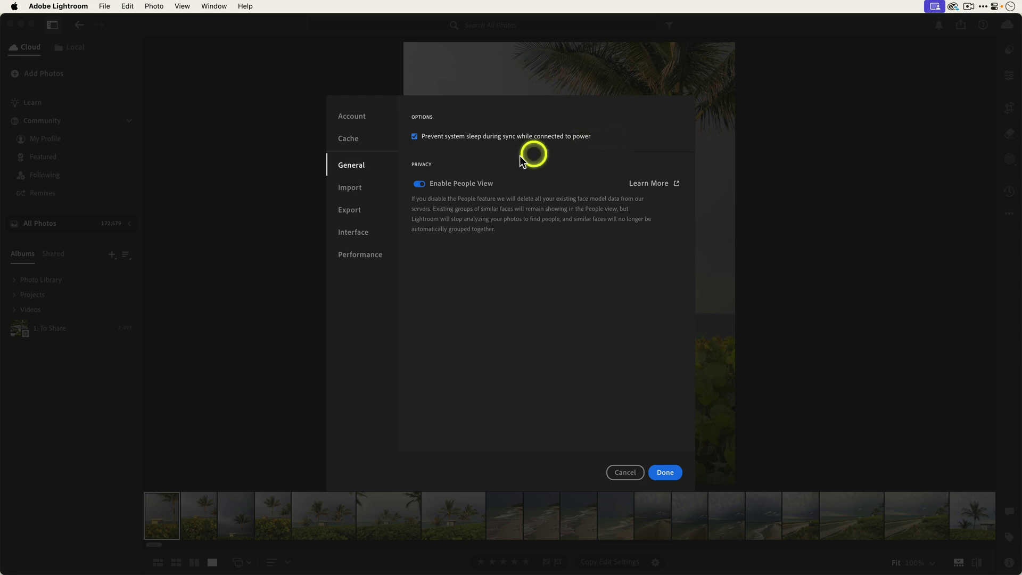
# On the Import tab, enable Add copyright and HDR editing by default for HDR photos.
pyautogui.click(355, 188)
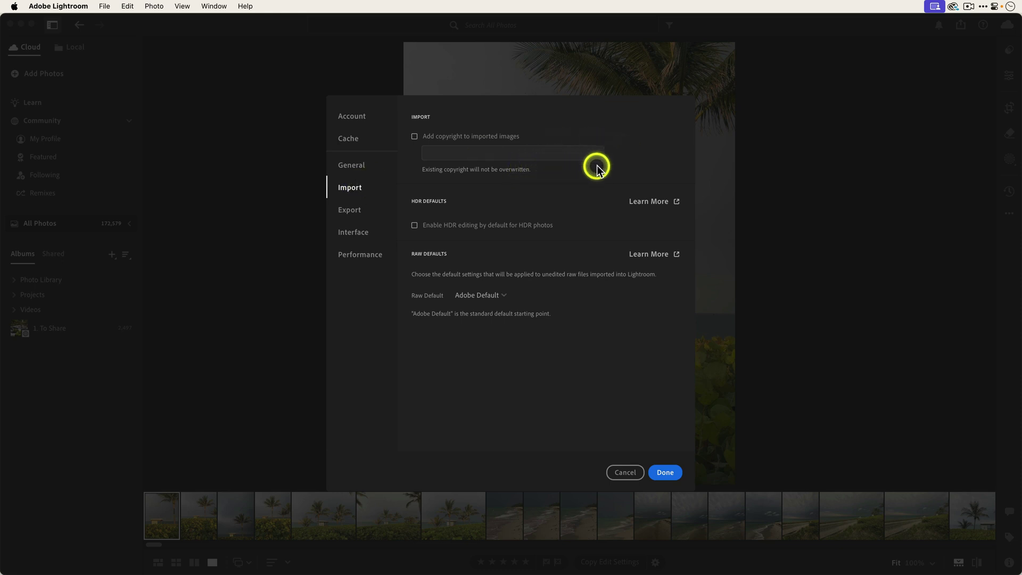
pyautogui.click(415, 136)
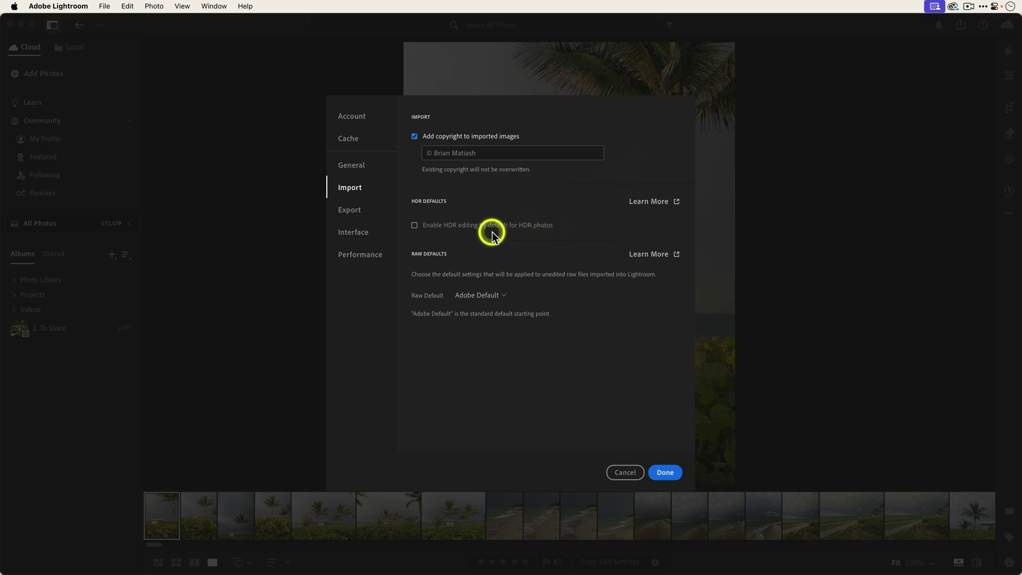
pyautogui.click(414, 225)
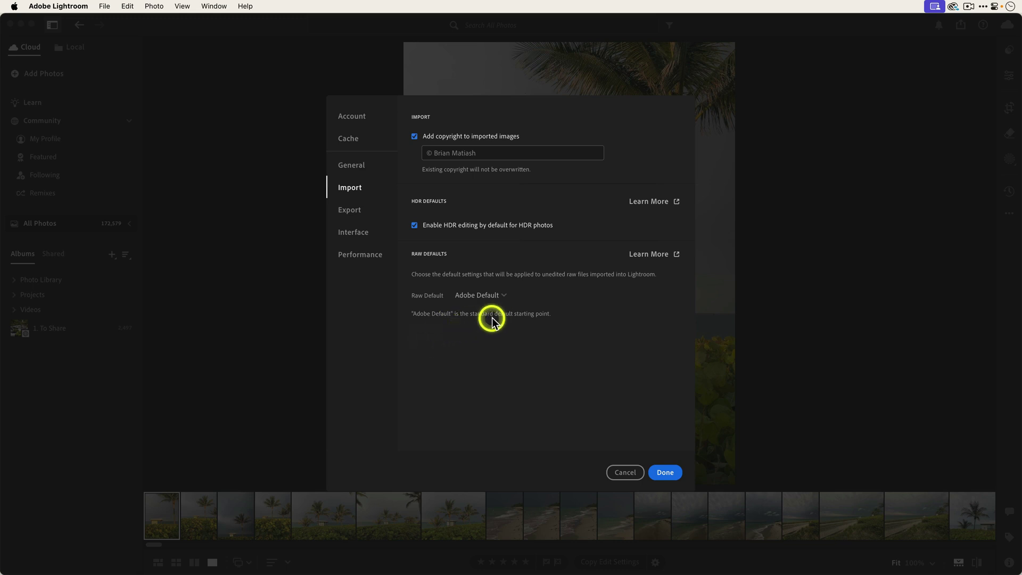
# Keep Raw Default Preset at Adobe Default and show the Export preferences.
pyautogui.click(491, 297)
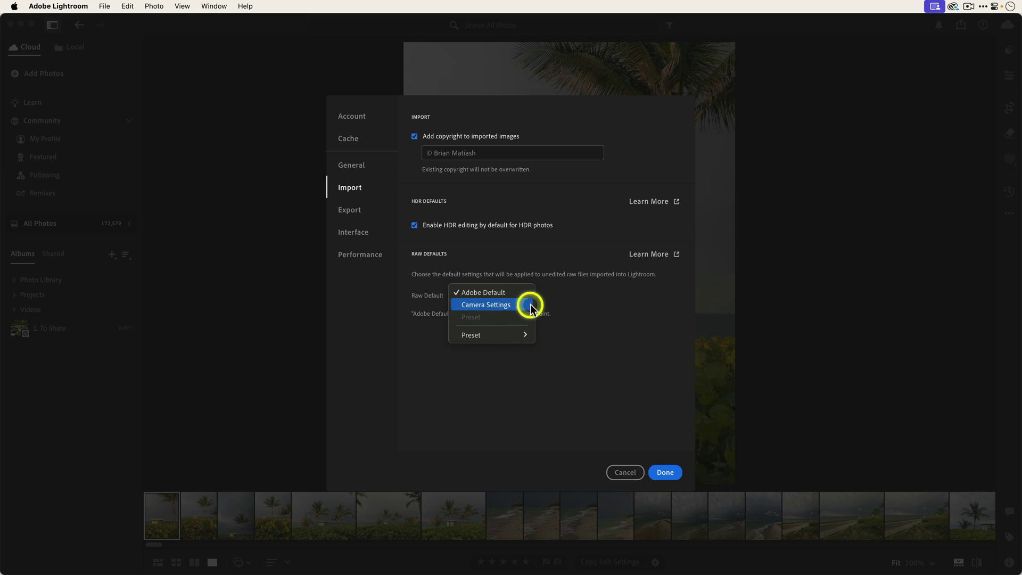
pyautogui.moveTo(489, 335)
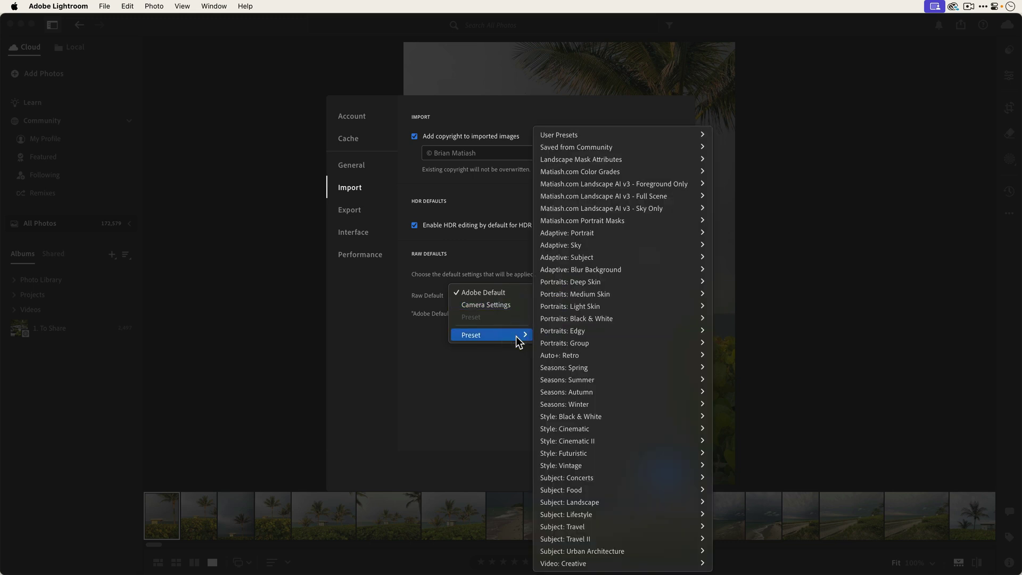
pyautogui.click(458, 370)
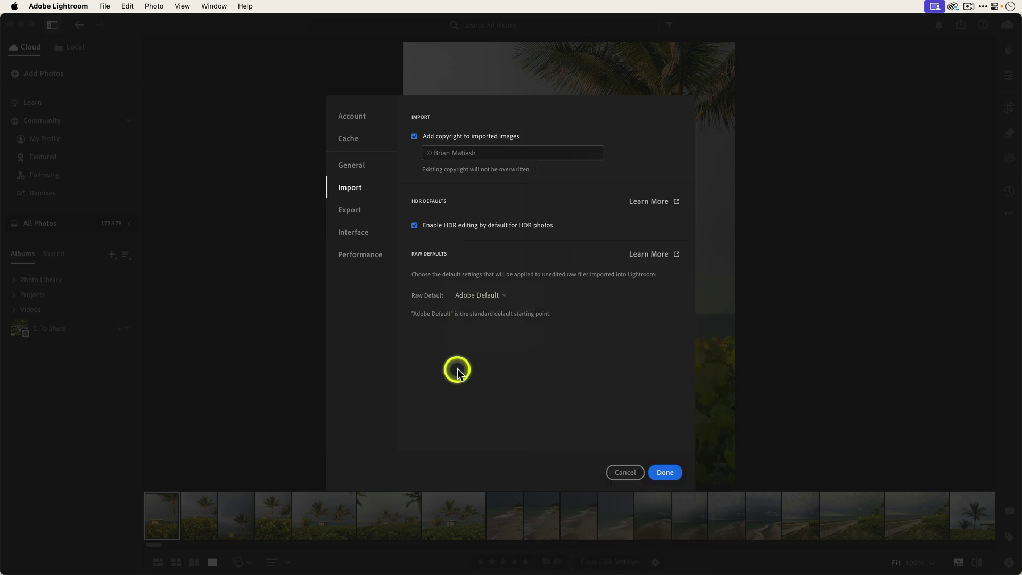
pyautogui.click(351, 211)
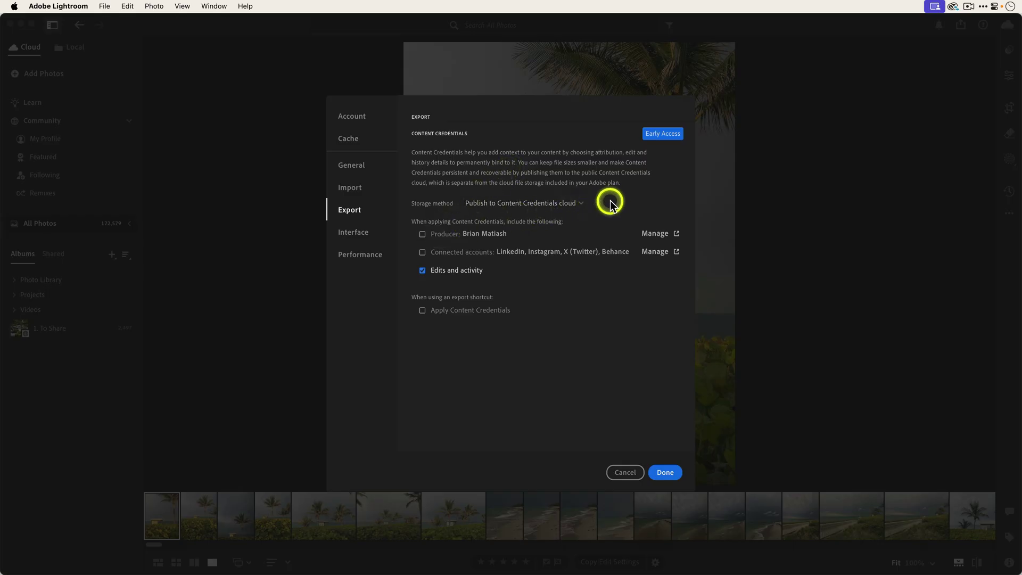
# Set the Content Credentials storage method to Attach and publish to cloud.
pyautogui.click(591, 203)
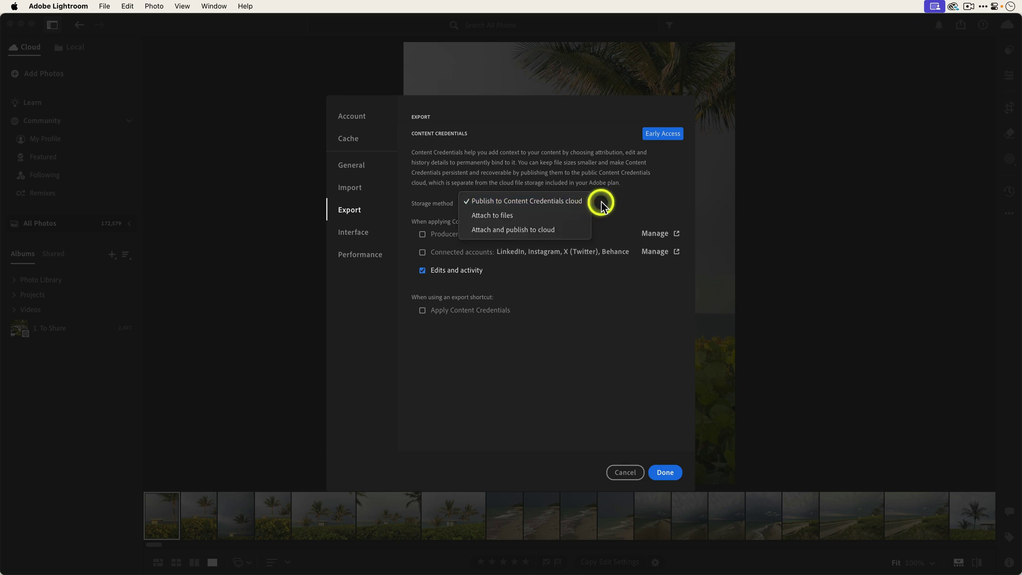
pyautogui.click(568, 232)
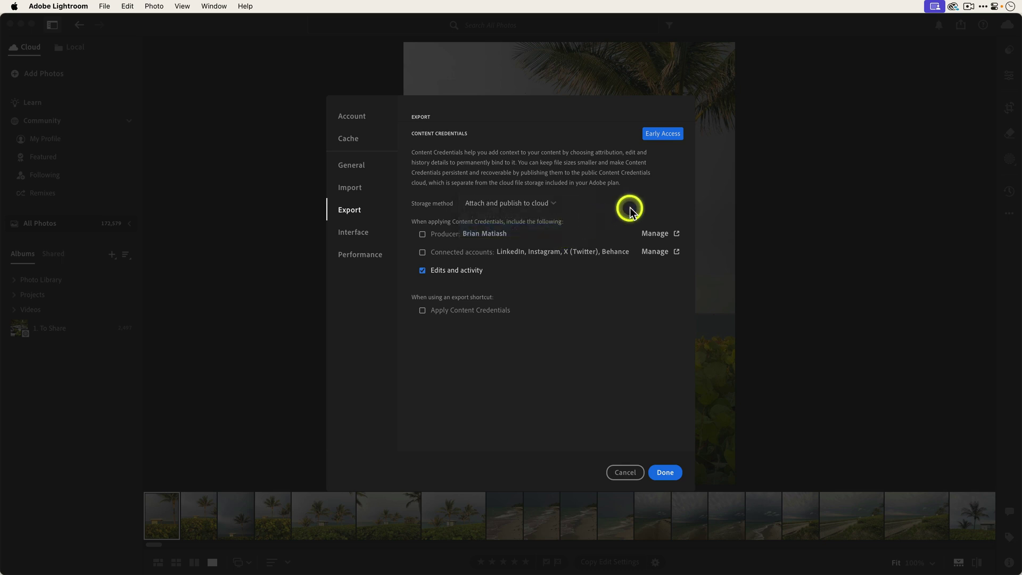
# Check Producer and Apply Content Credentials when using an export shortcut.
pyautogui.click(422, 233)
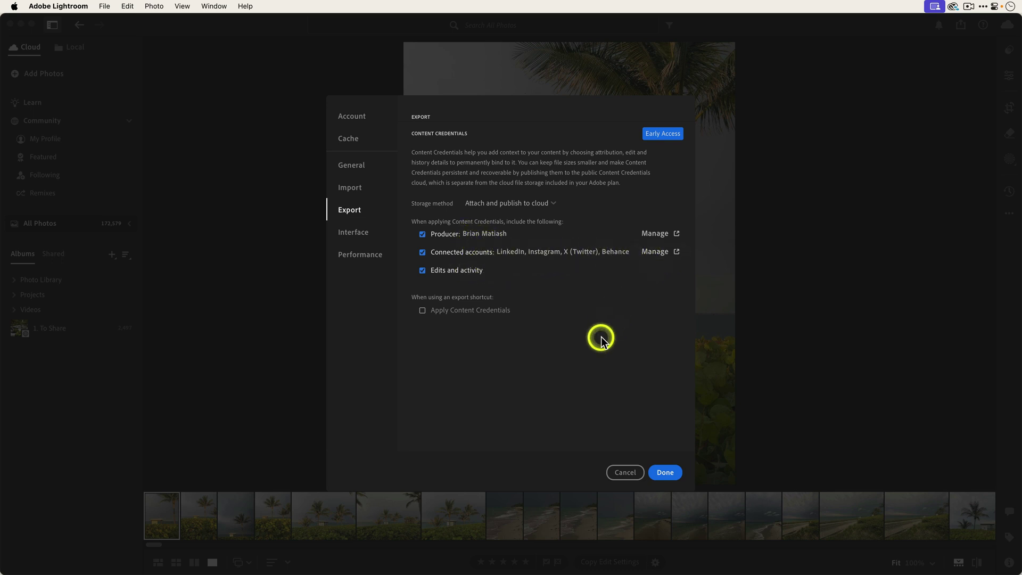
pyautogui.click(422, 311)
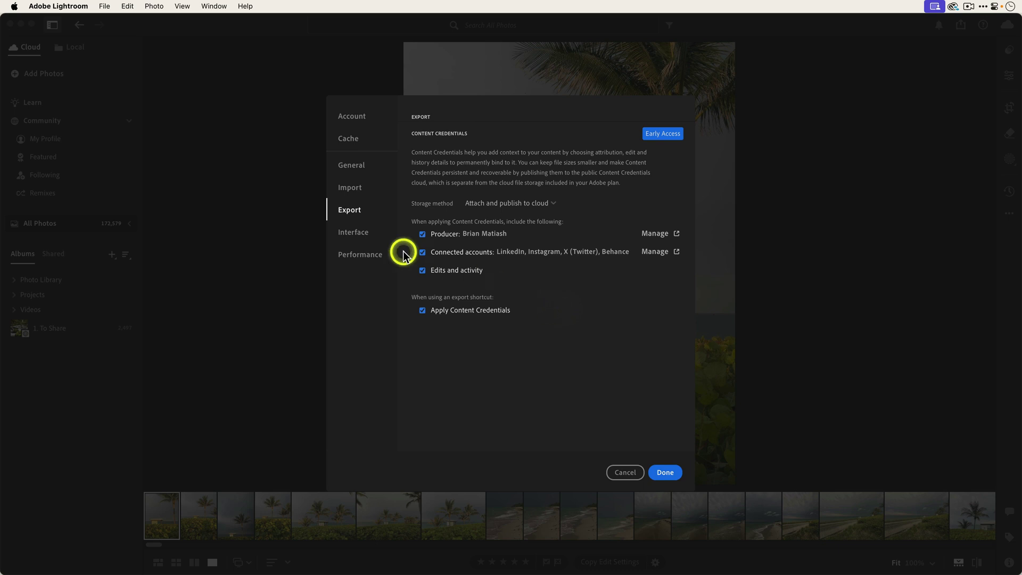
# On the Interface tab, set Panel Tracks to Automatic.
pyautogui.click(358, 234)
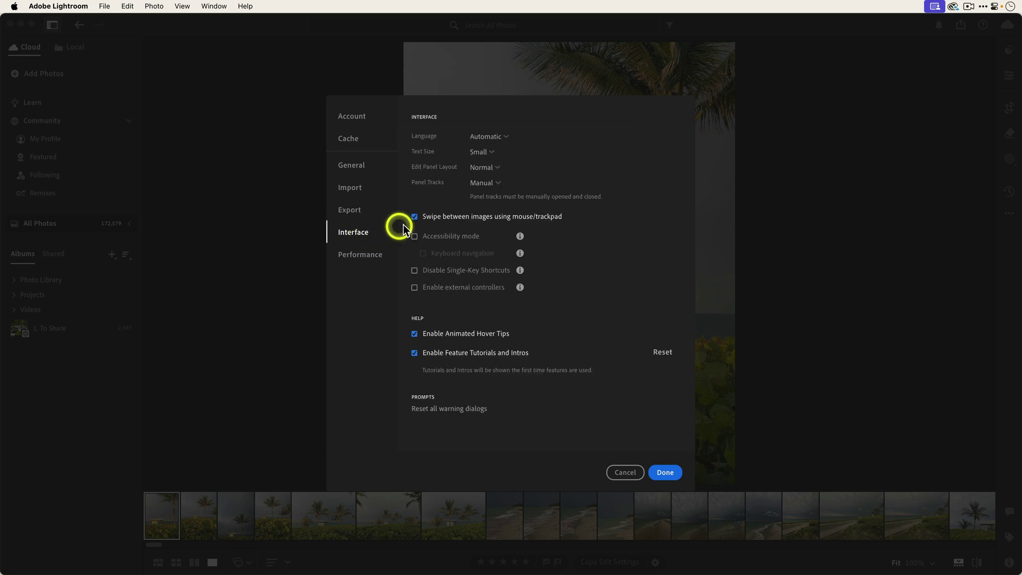
pyautogui.click(488, 186)
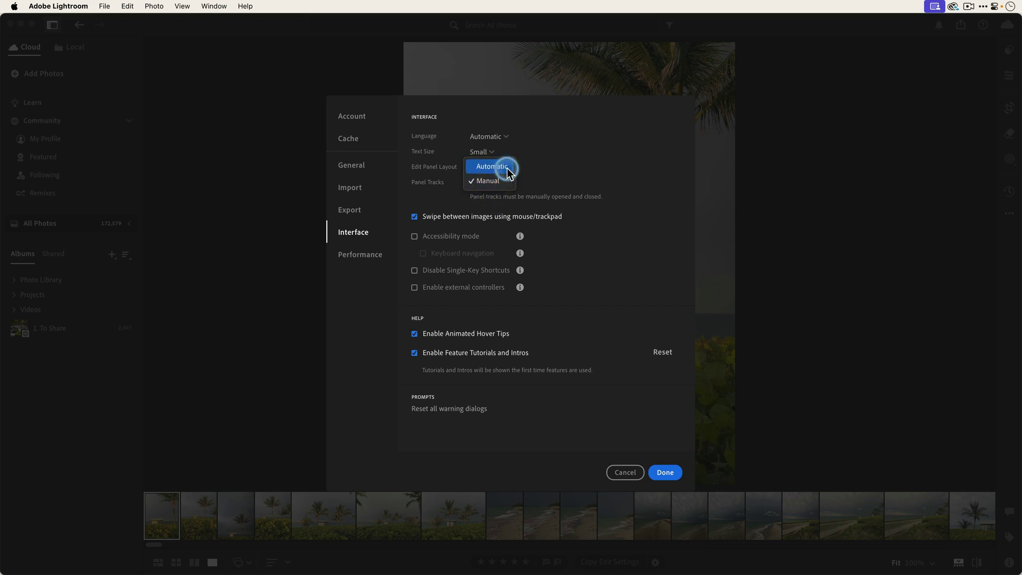
pyautogui.click(509, 170)
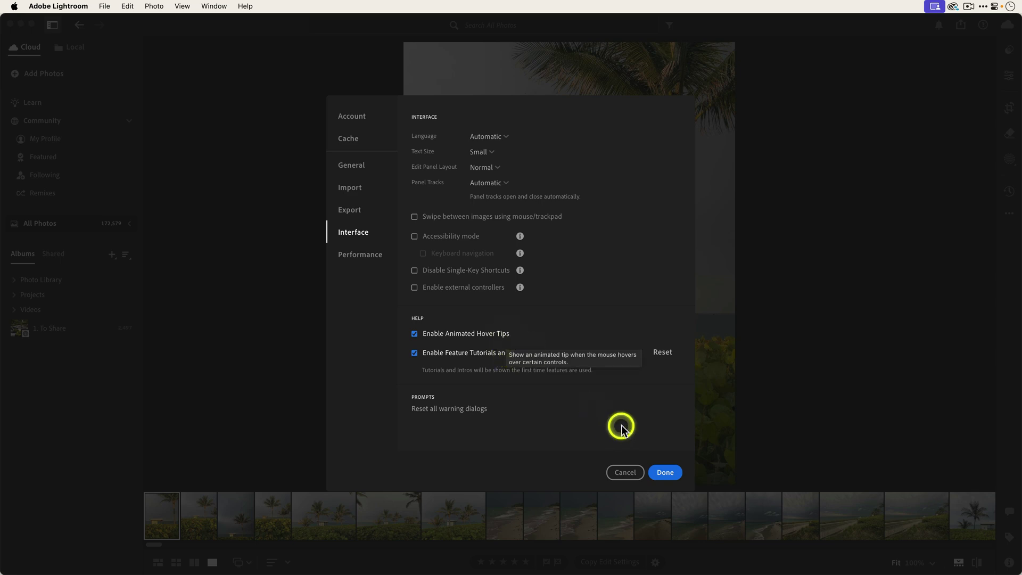
# Save preferences with Done, show the Edit panel, and dismiss the Photos panel tip.
pyautogui.click(666, 472)
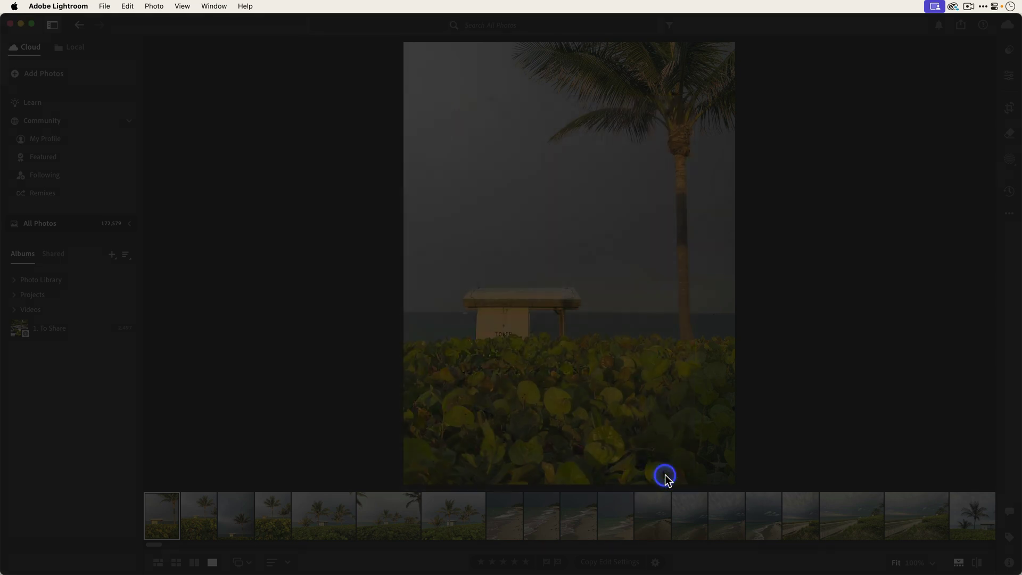
pyautogui.click(1009, 76)
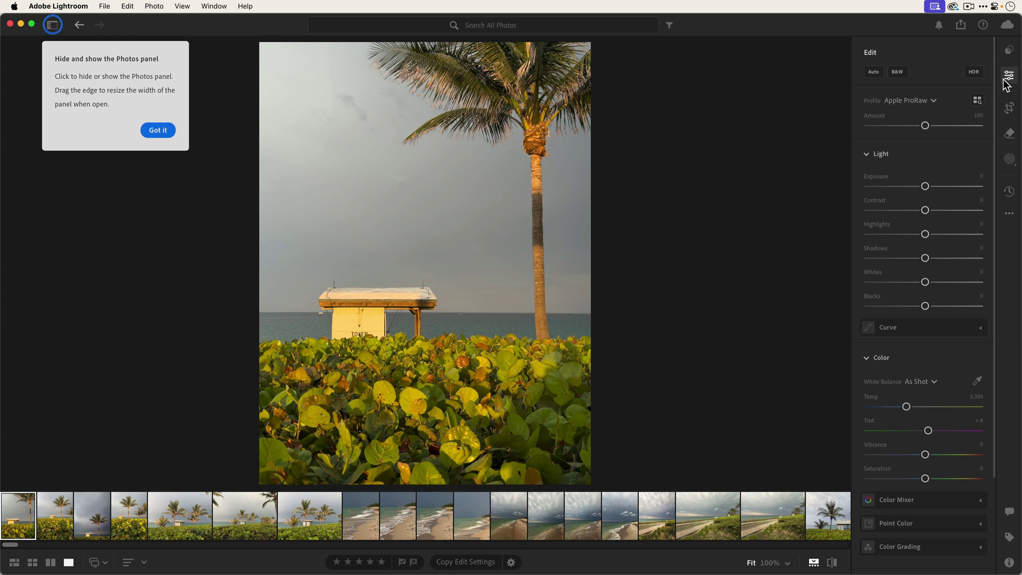
pyautogui.click(158, 130)
pyautogui.click(157, 131)
pyautogui.moveTo(876, 177)
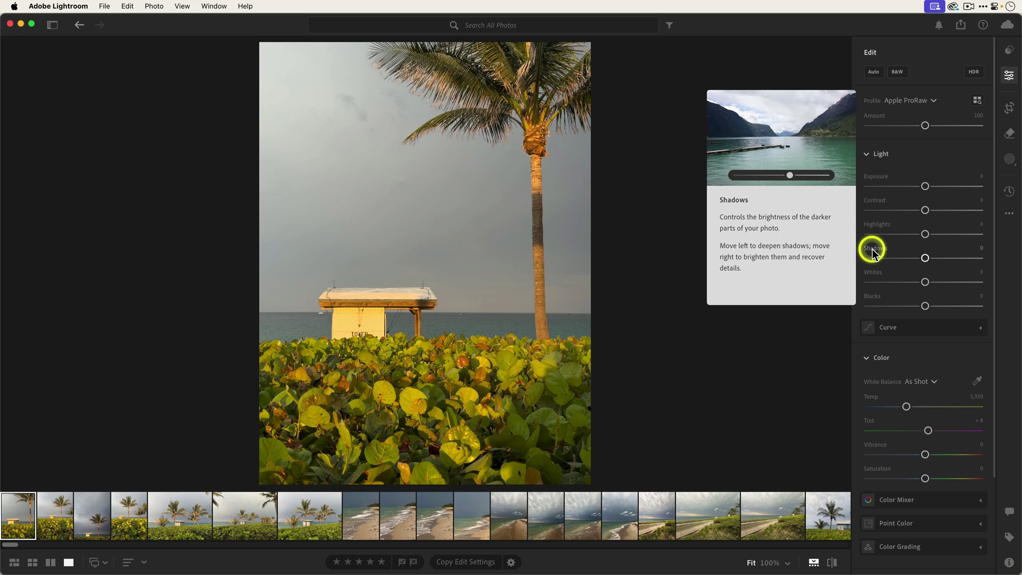
pyautogui.moveTo(876, 224)
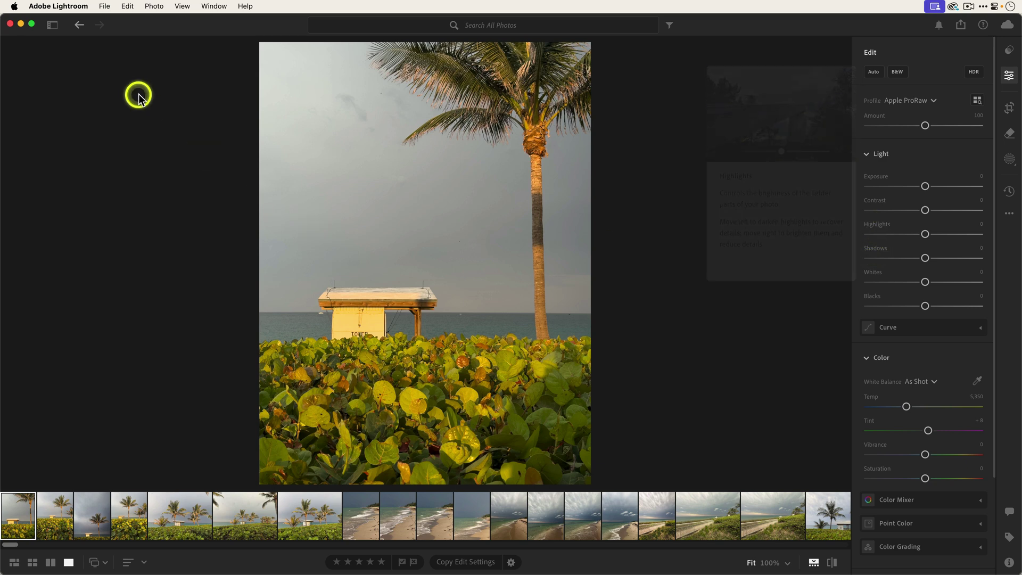
# Reopen Preferences and confirm Performance shows the graphics processor set to Auto.
pyautogui.click(59, 7)
pyautogui.click(50, 39)
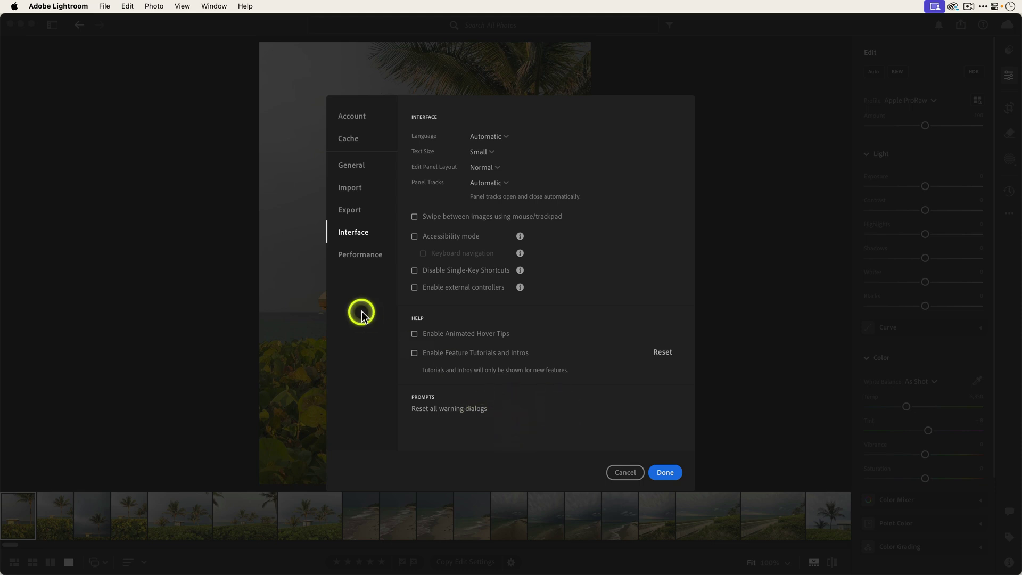
pyautogui.click(360, 254)
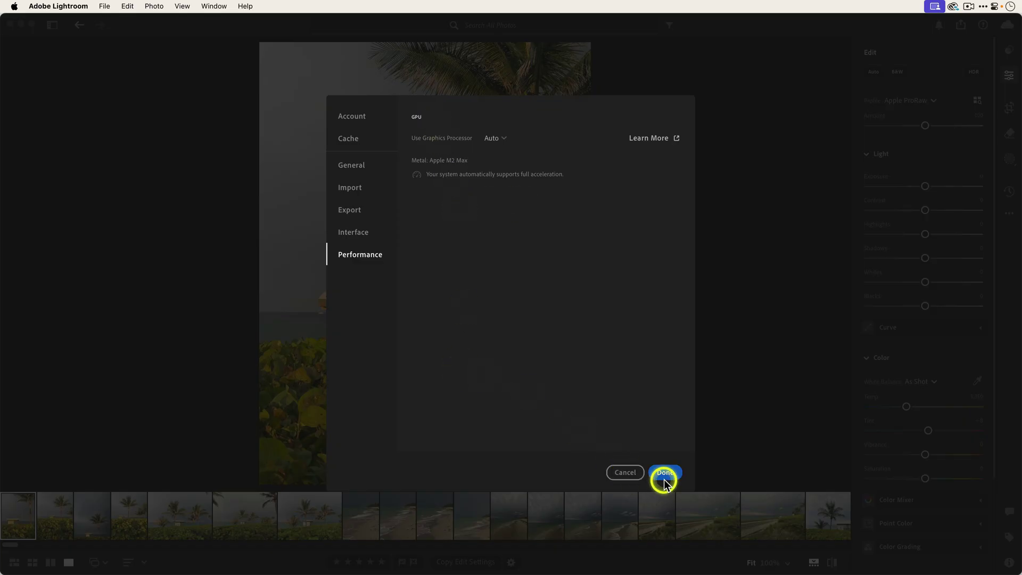
pyautogui.click(664, 473)
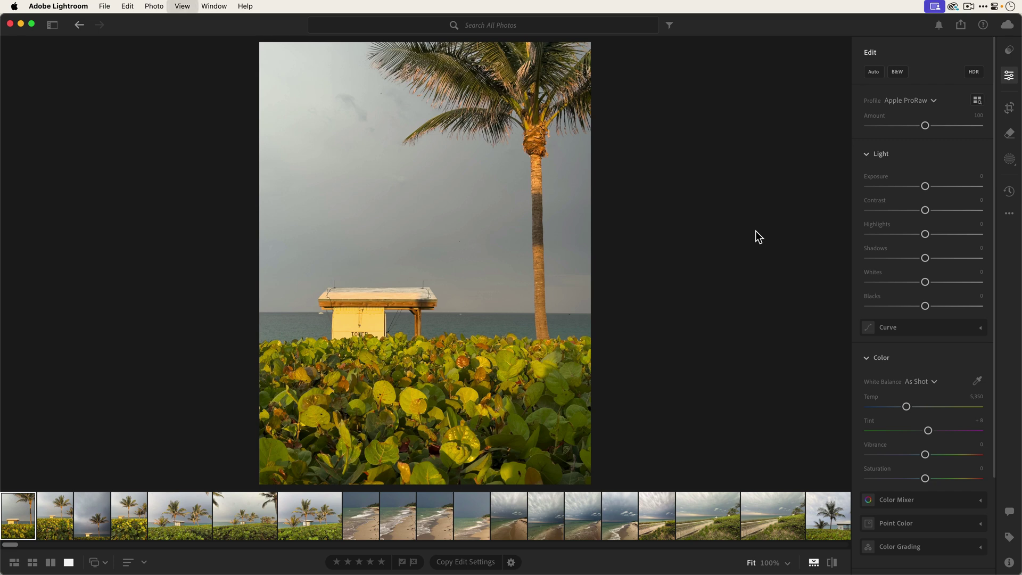
pyautogui.press('p')
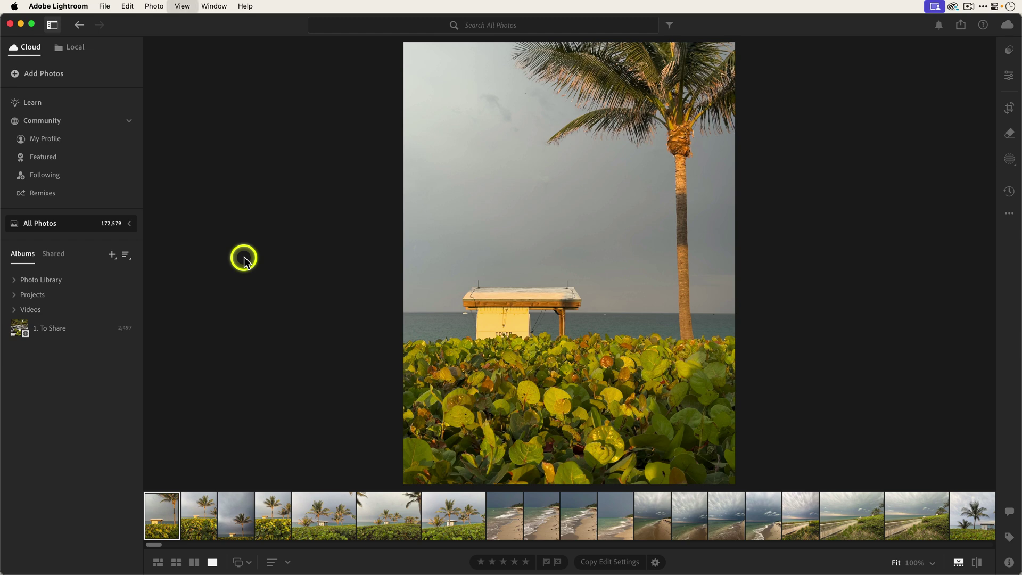
pyautogui.press('e')
pyautogui.press('e')
pyautogui.press('e')
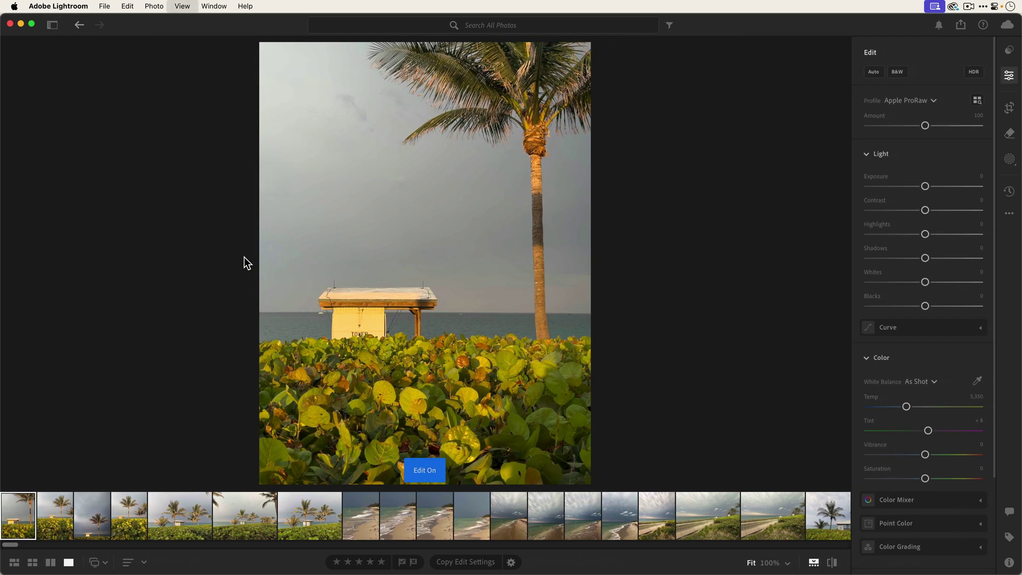
pyautogui.press('p')
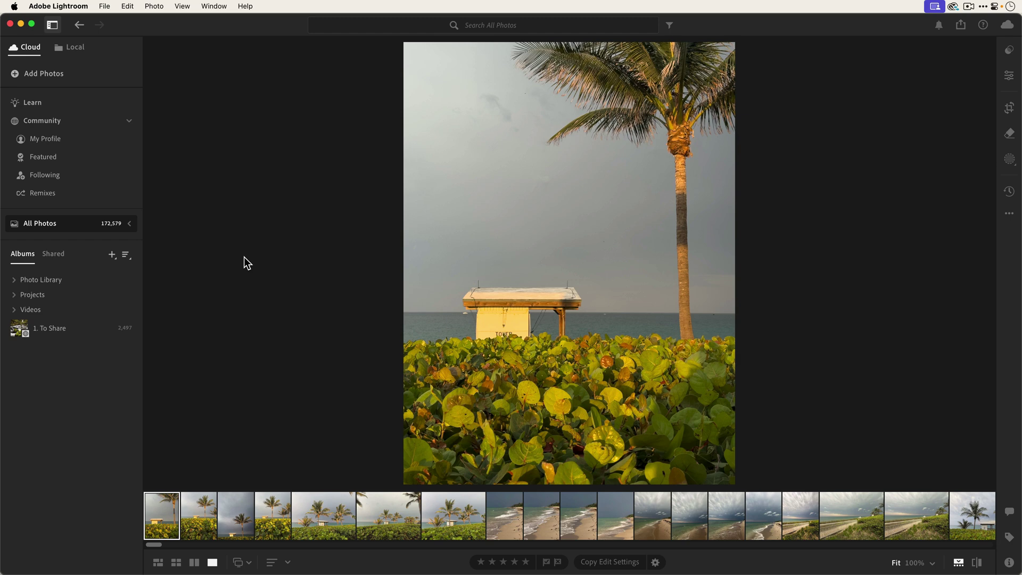
pyautogui.press('e')
pyautogui.press('p')
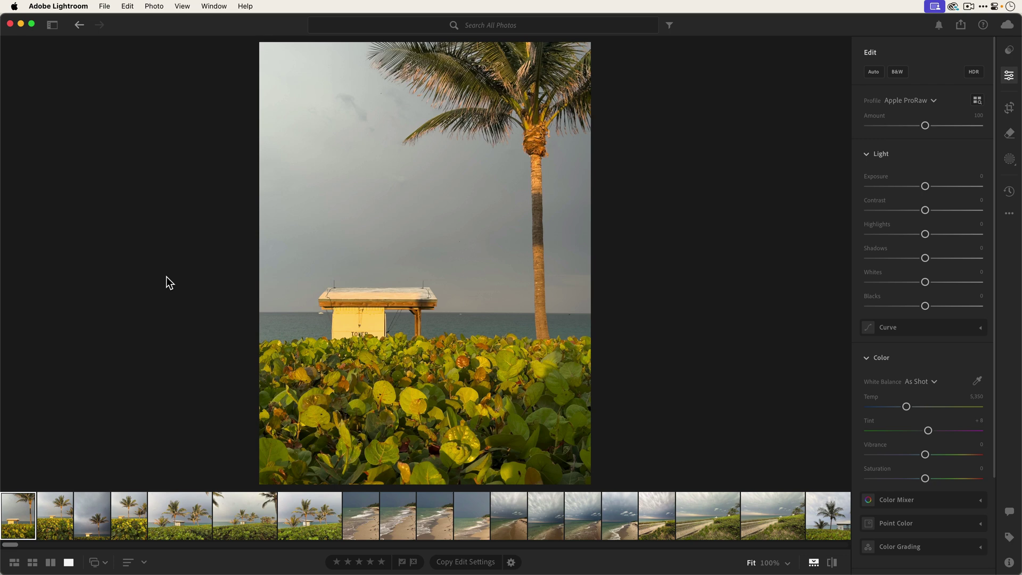
# Turn on Show Histogram and Show Color Calibration from the Edit panel's … menu.
pyautogui.click(1010, 216)
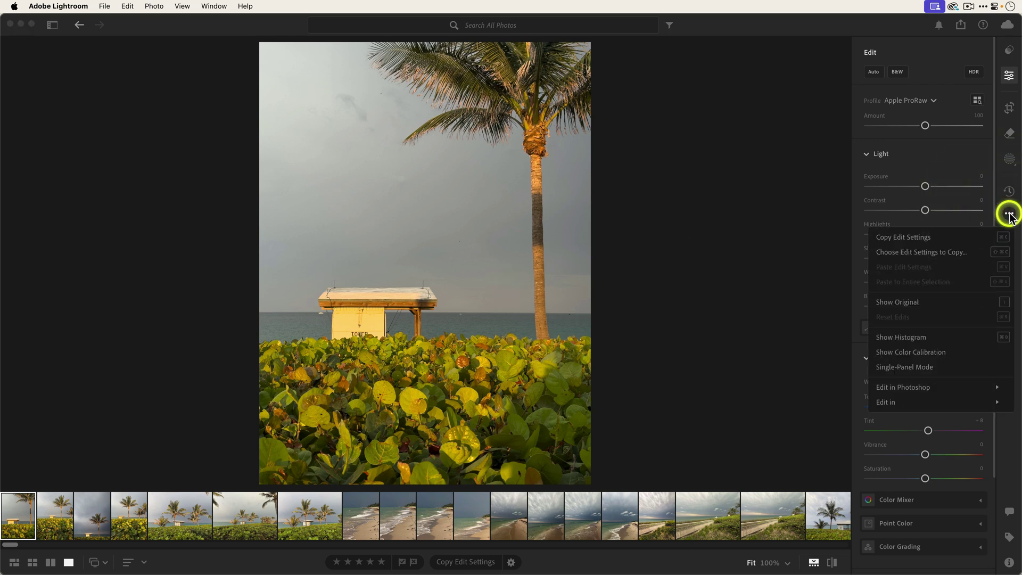
pyautogui.click(963, 337)
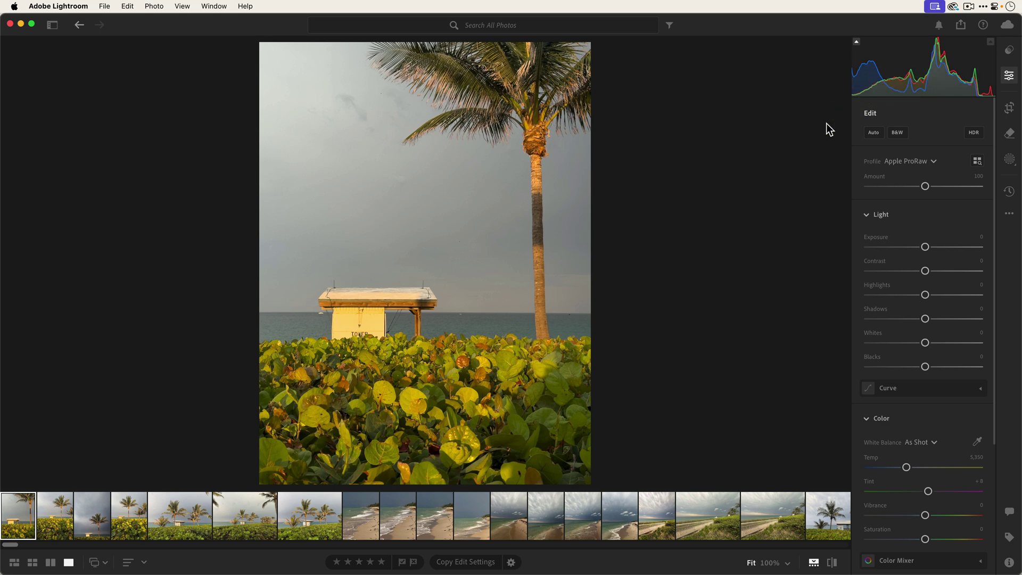
pyautogui.click(1010, 213)
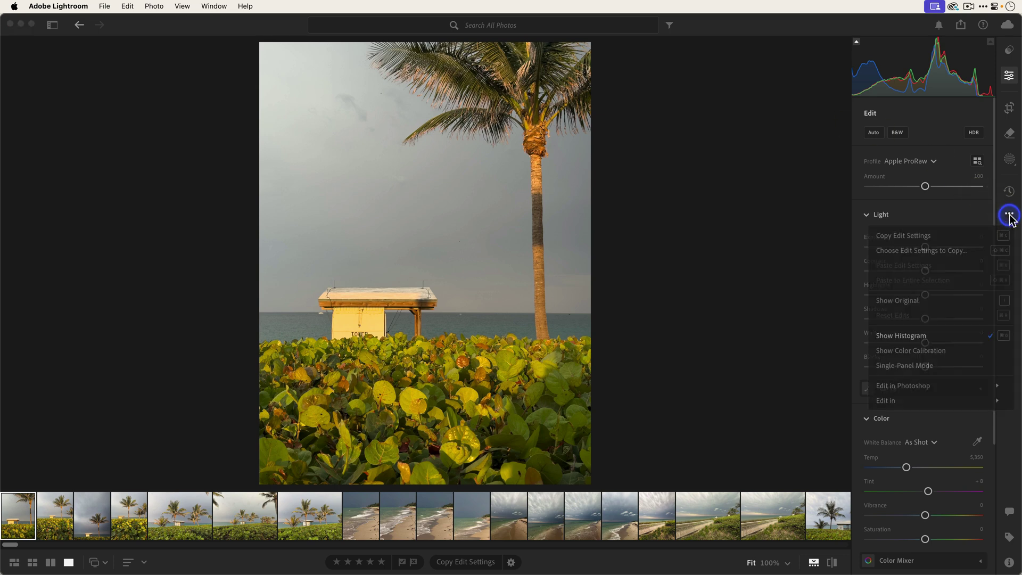
pyautogui.click(969, 355)
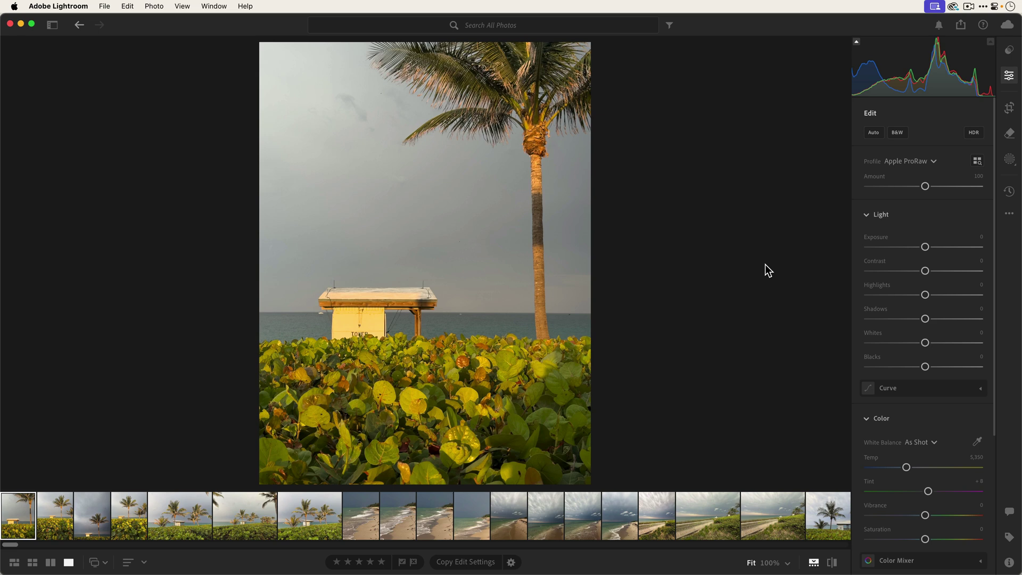
pyautogui.scroll(-2, 878, 328)
pyautogui.scroll(-2, 878, 327)
pyautogui.scroll(-1, 878, 327)
# Expand Tone Curve, Color Mixer, Point Color with its range controls, Color Grading and Color Calibration.
pyautogui.click(982, 315)
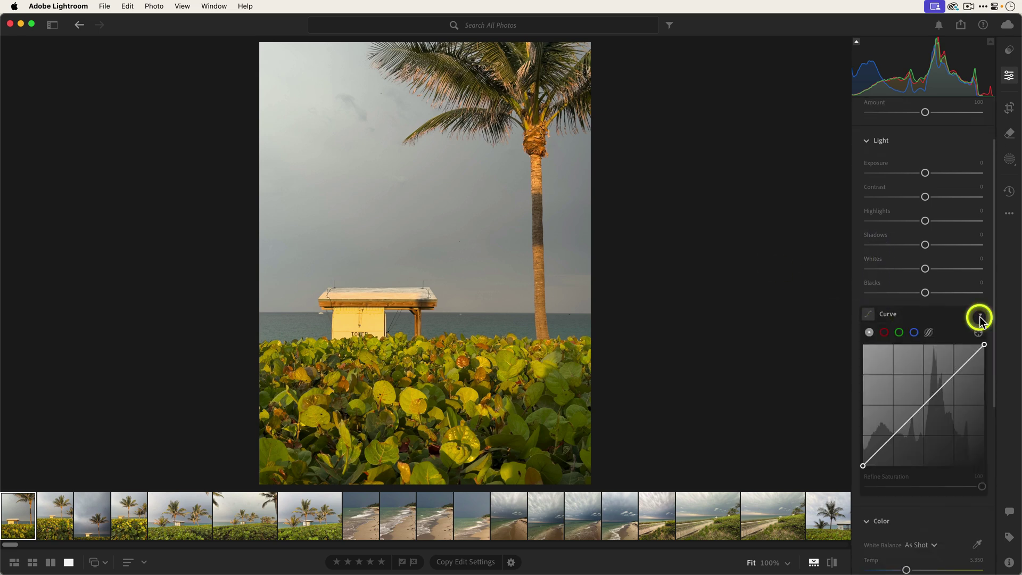
pyautogui.scroll(-4, 981, 318)
pyautogui.scroll(-4, 980, 318)
pyautogui.scroll(-2, 981, 318)
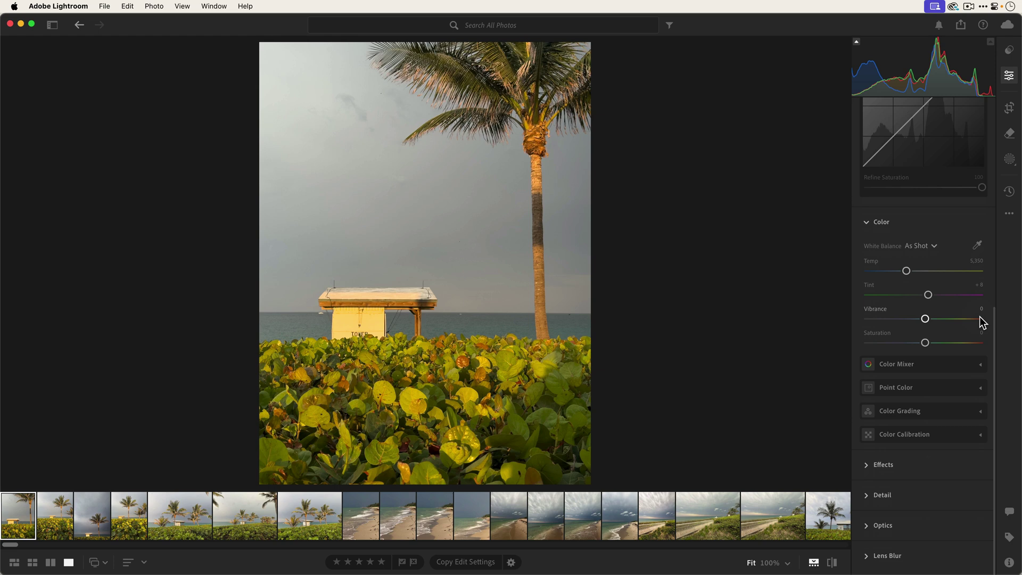
pyautogui.click(984, 361)
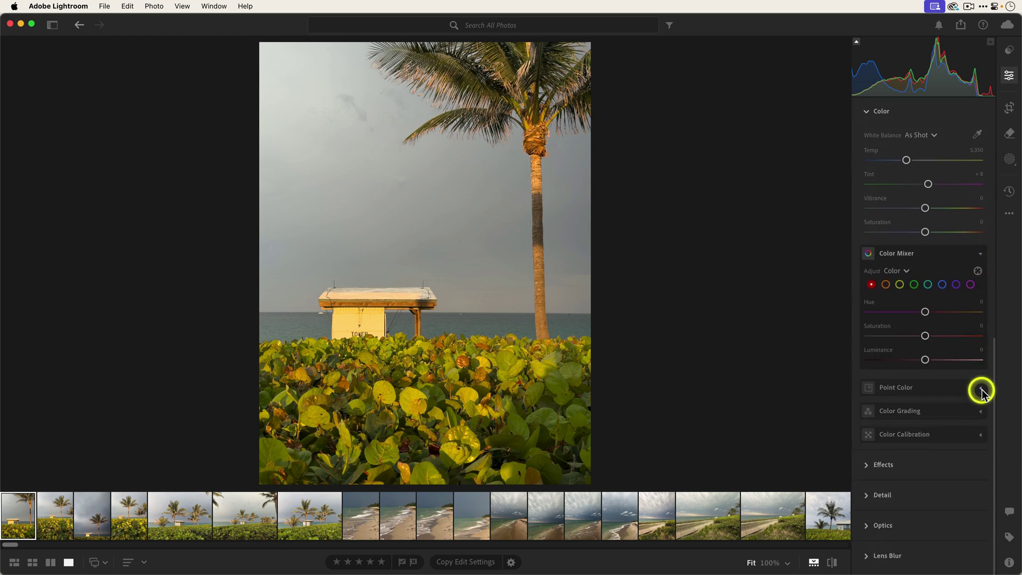
pyautogui.click(983, 391)
pyautogui.scroll(-3, 983, 391)
pyautogui.click(983, 409)
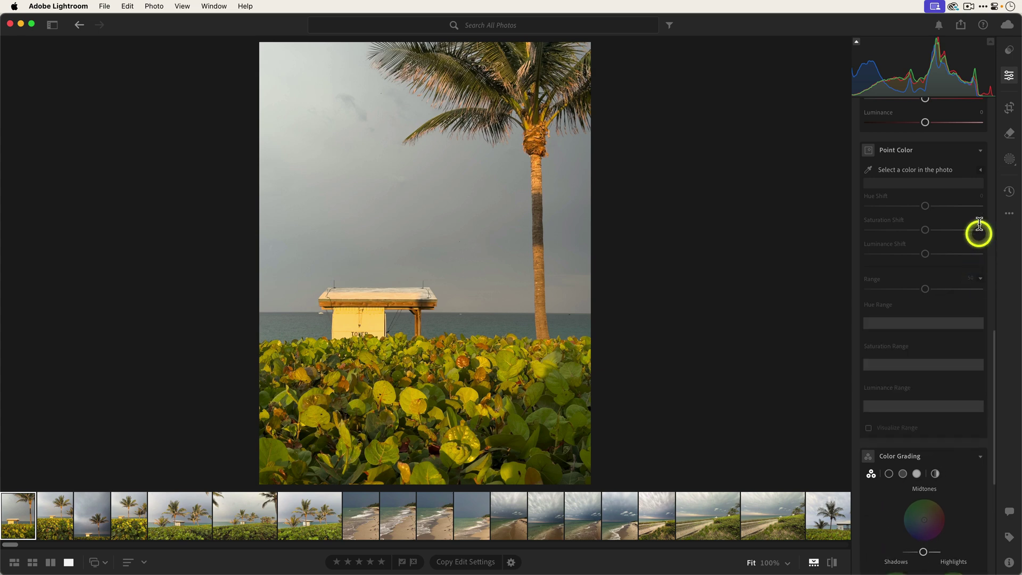
pyautogui.click(981, 169)
pyautogui.scroll(-5, 980, 311)
pyautogui.scroll(-2, 979, 403)
pyautogui.click(982, 434)
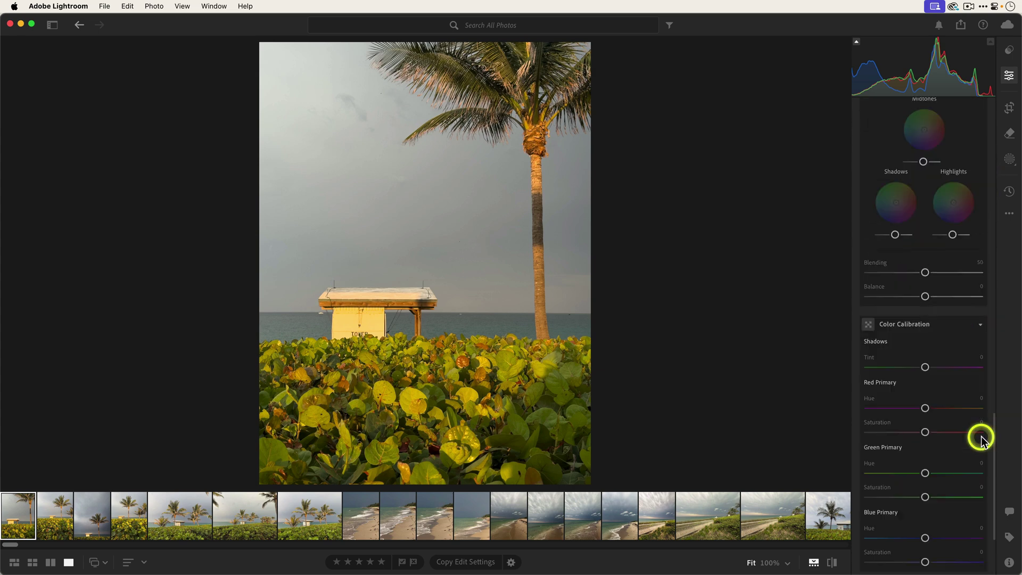
pyautogui.scroll(4, 970, 272)
pyautogui.scroll(-6, 967, 269)
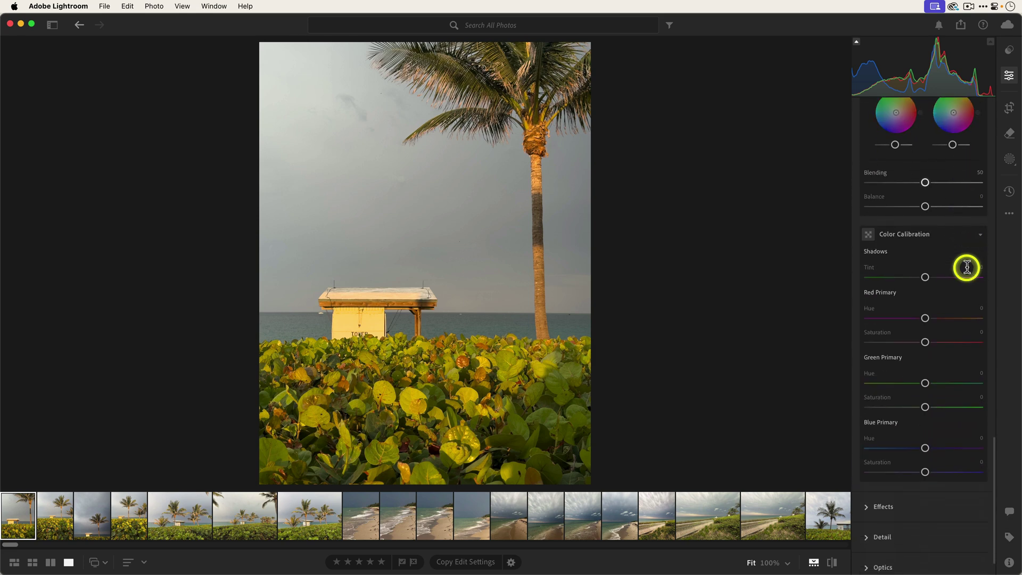
pyautogui.scroll(-2, 967, 268)
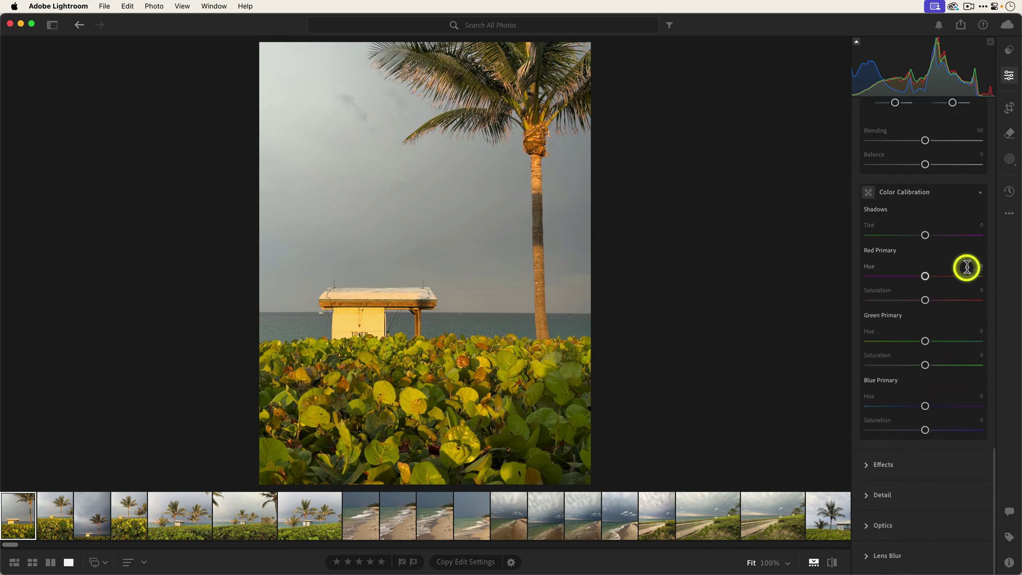
# Expand Effects with its Vignette and Grain options, and Detail with extra Sharpening sliders.
pyautogui.click(871, 465)
pyautogui.scroll(-3, 919, 431)
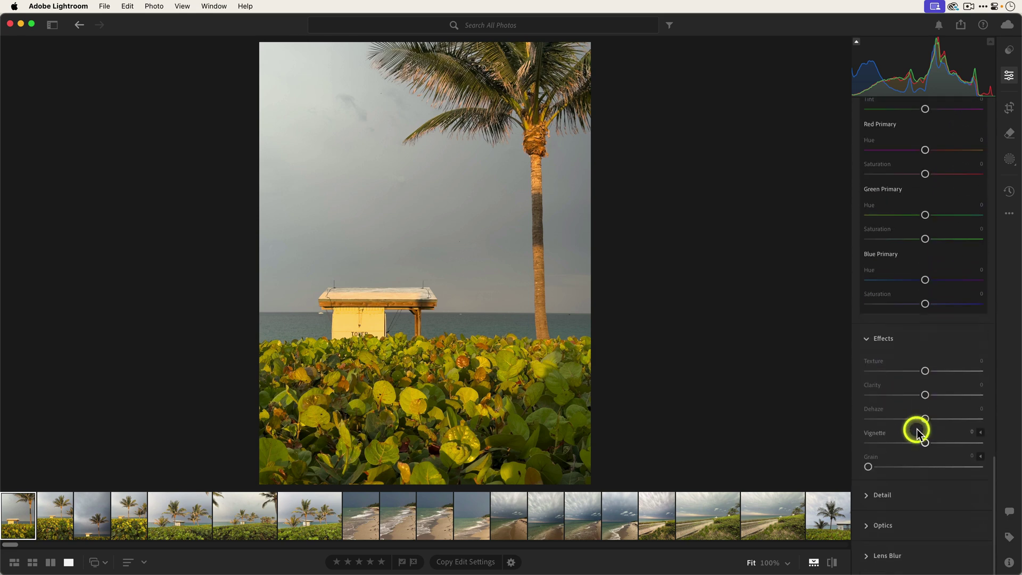
pyautogui.click(981, 434)
pyautogui.click(979, 458)
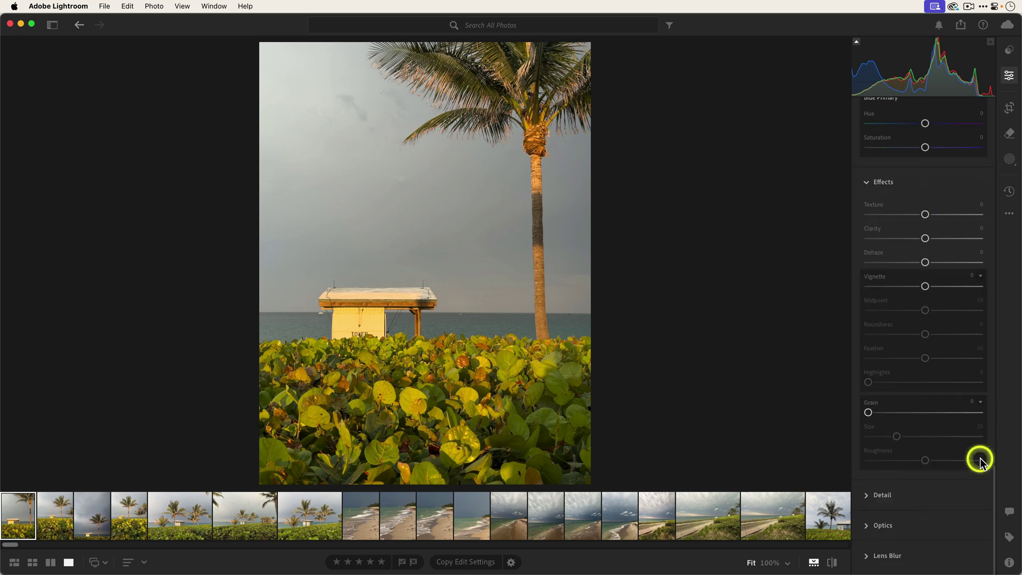
pyautogui.click(867, 494)
pyautogui.scroll(-3, 923, 432)
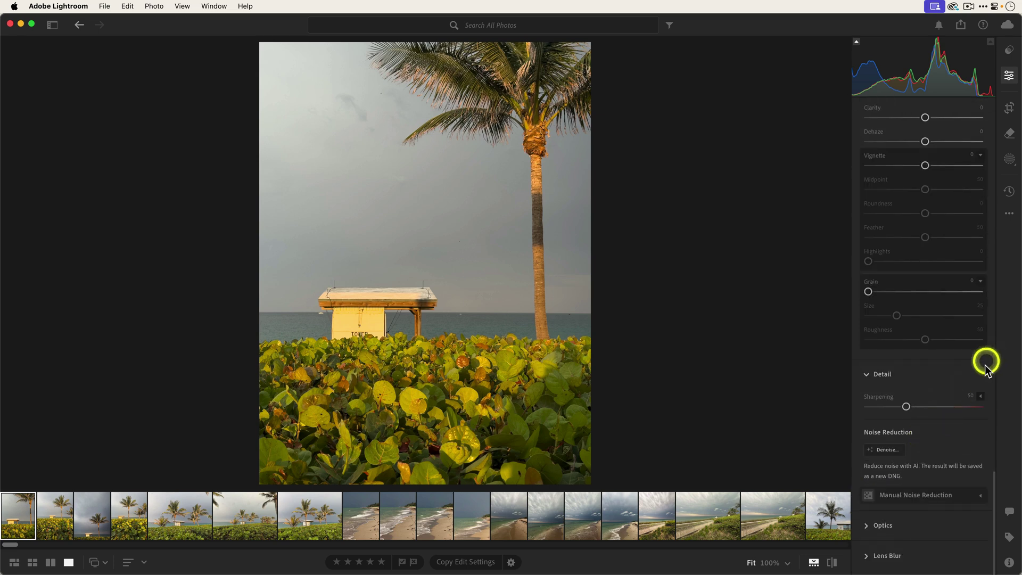
pyautogui.click(980, 397)
pyautogui.scroll(-2, 979, 399)
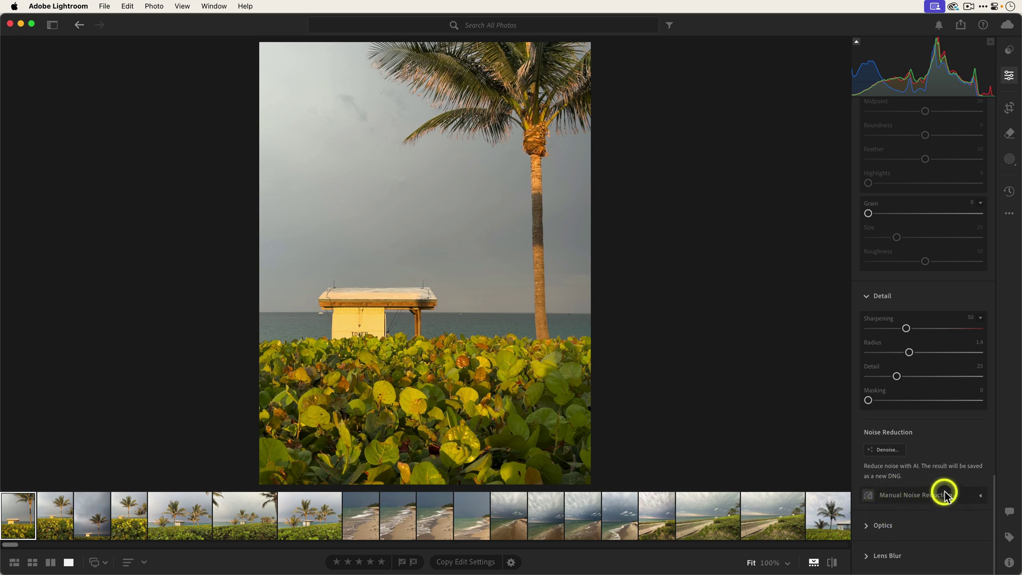
# Expand Optics with Defringe, and Lens Blur with its Refinement controls.
pyautogui.click(867, 526)
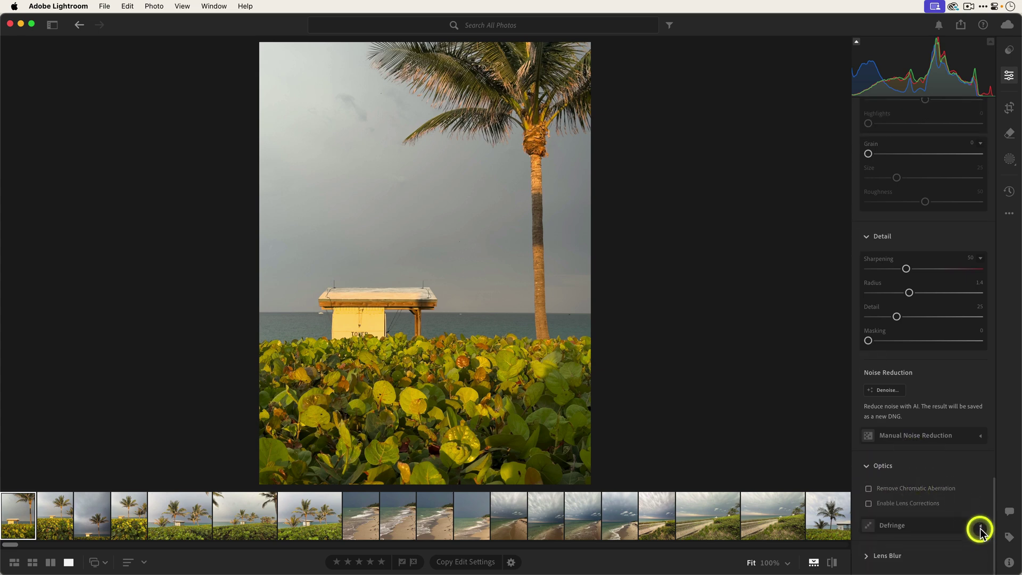
pyautogui.click(981, 527)
pyautogui.click(876, 553)
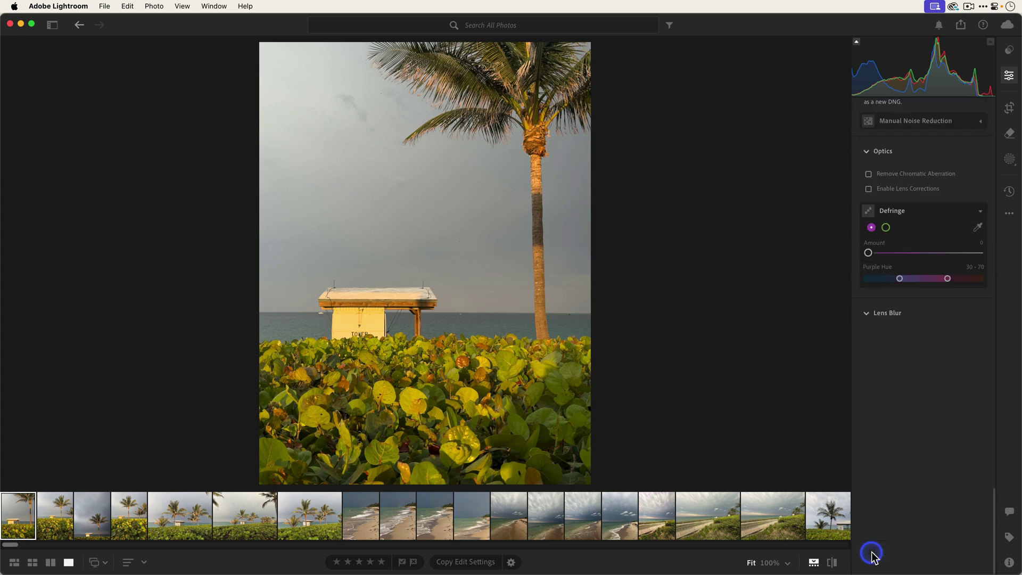
pyautogui.click(981, 538)
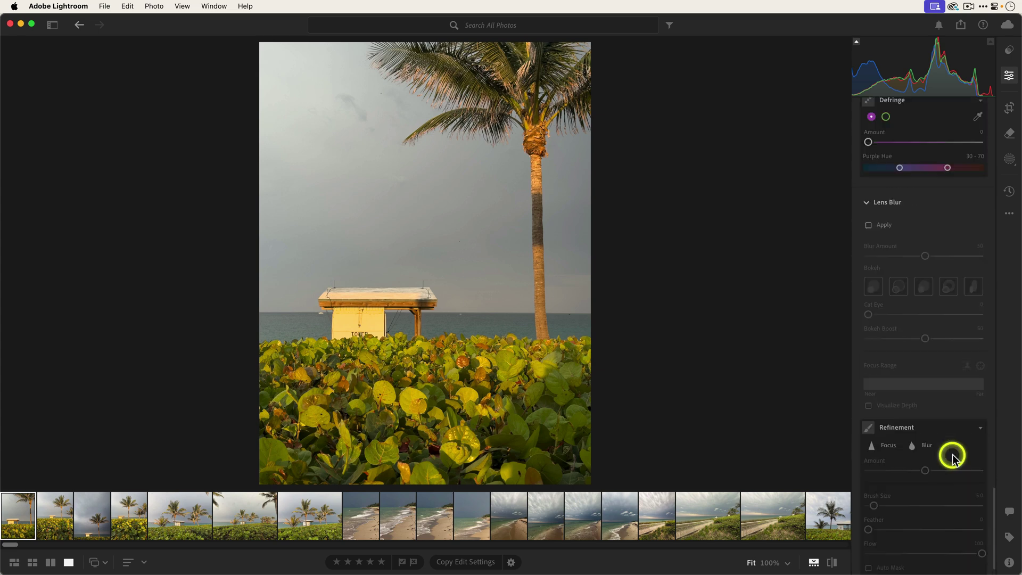
pyautogui.scroll(5, 953, 457)
pyautogui.scroll(5, 953, 456)
pyautogui.scroll(5, 952, 455)
pyautogui.scroll(5, 954, 459)
pyautogui.scroll(5, 955, 460)
pyautogui.scroll(5, 955, 460)
pyautogui.scroll(5, 956, 460)
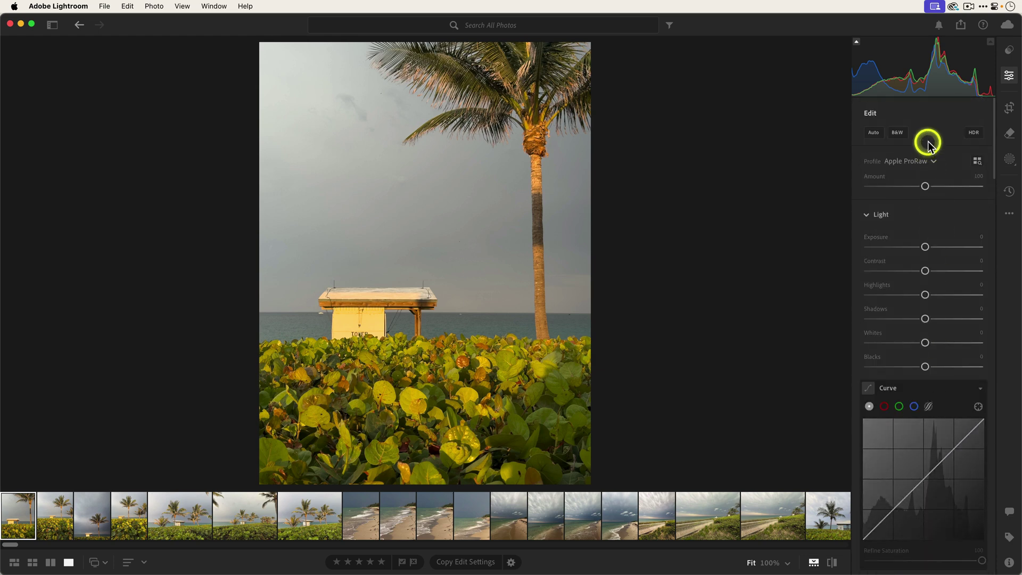
pyautogui.scroll(-5, 936, 255)
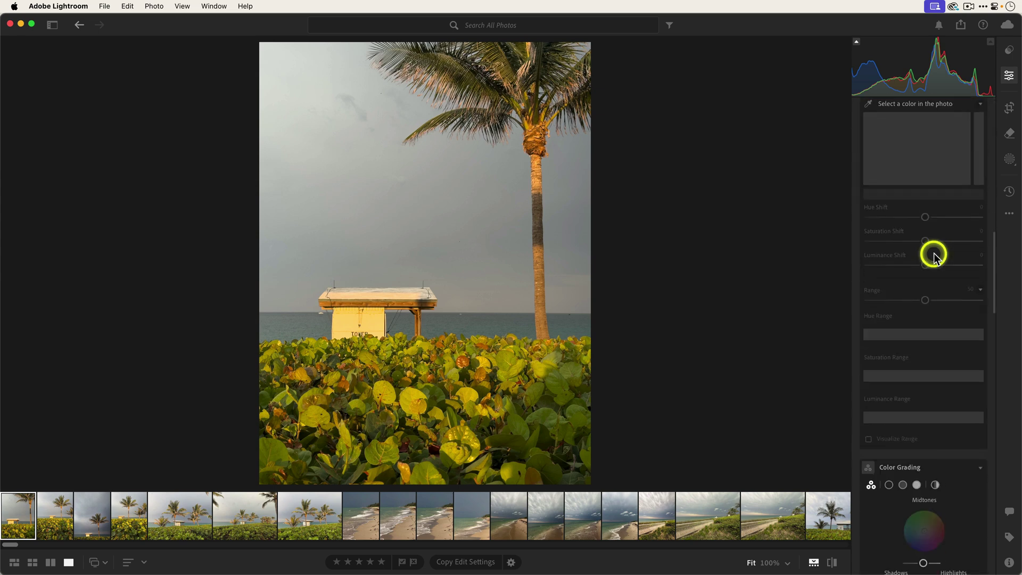
pyautogui.scroll(-5, 935, 254)
pyautogui.scroll(-5, 934, 254)
pyautogui.scroll(5, 935, 254)
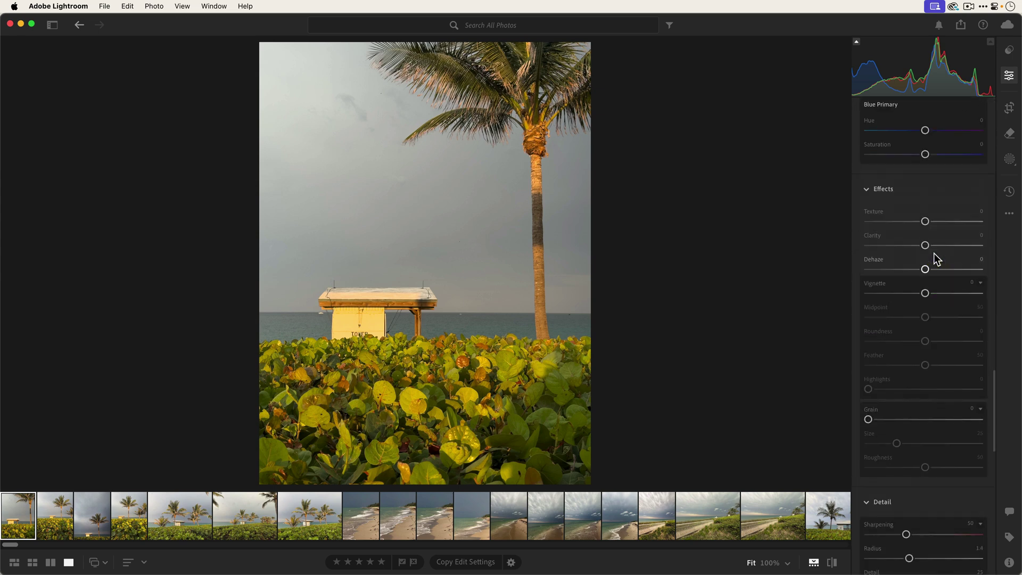
pyautogui.scroll(5, 935, 254)
pyautogui.scroll(5, 934, 253)
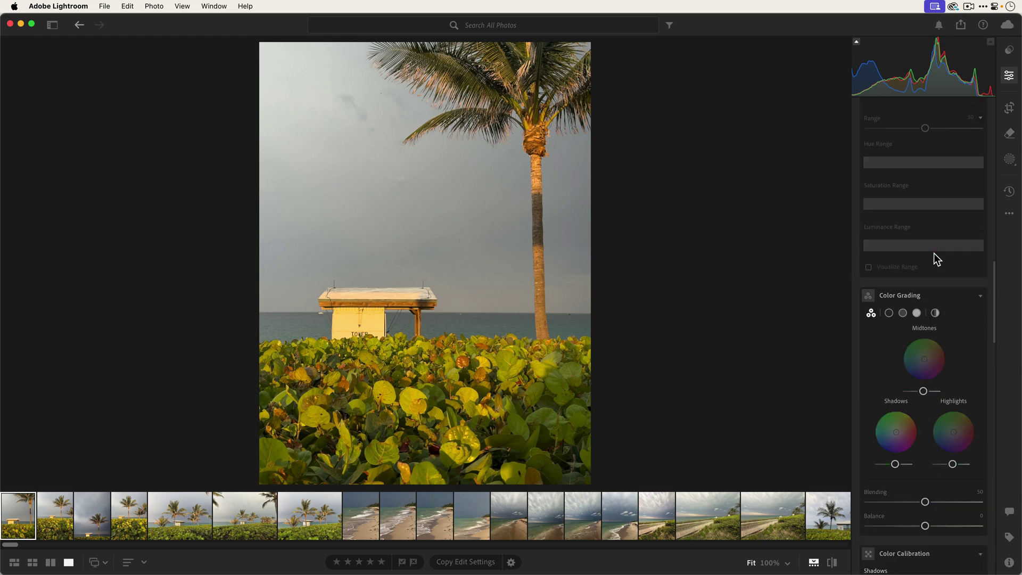
pyautogui.scroll(5, 934, 254)
pyautogui.scroll(5, 934, 254)
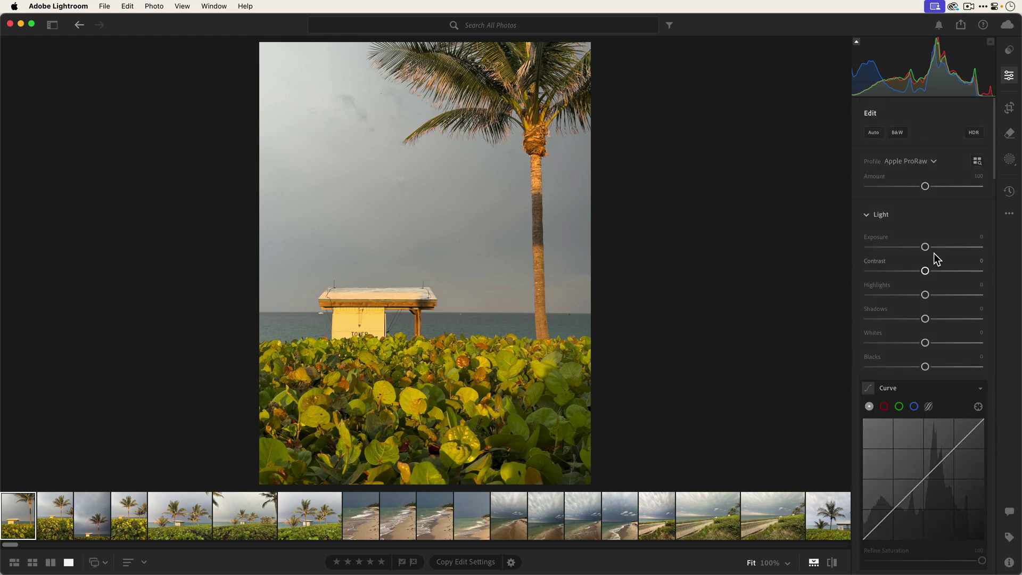
# Open and dismiss the Edit panel's … menu, then hide the filmstrip from the bottom bar.
pyautogui.click(1010, 214)
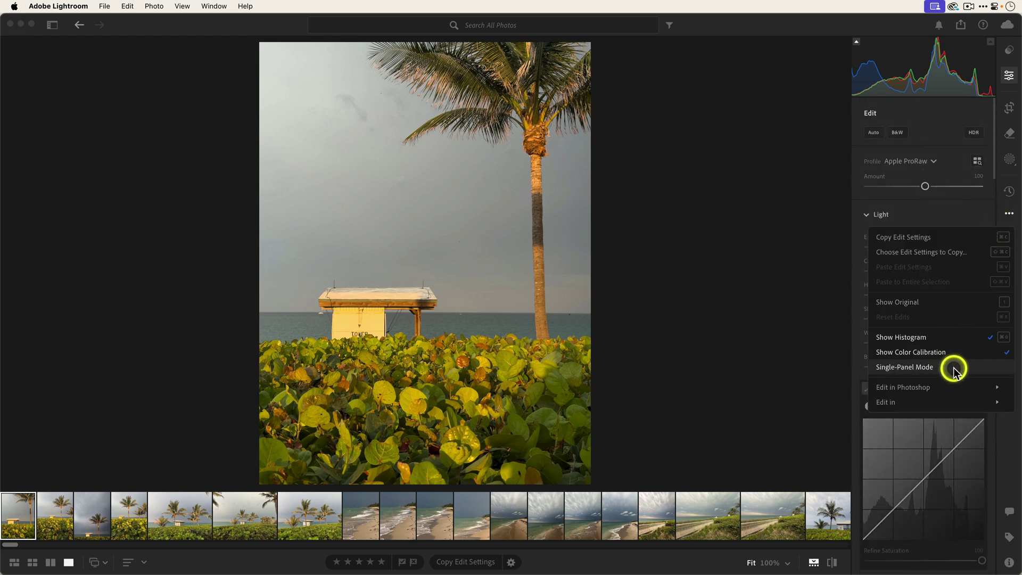
pyautogui.click(759, 320)
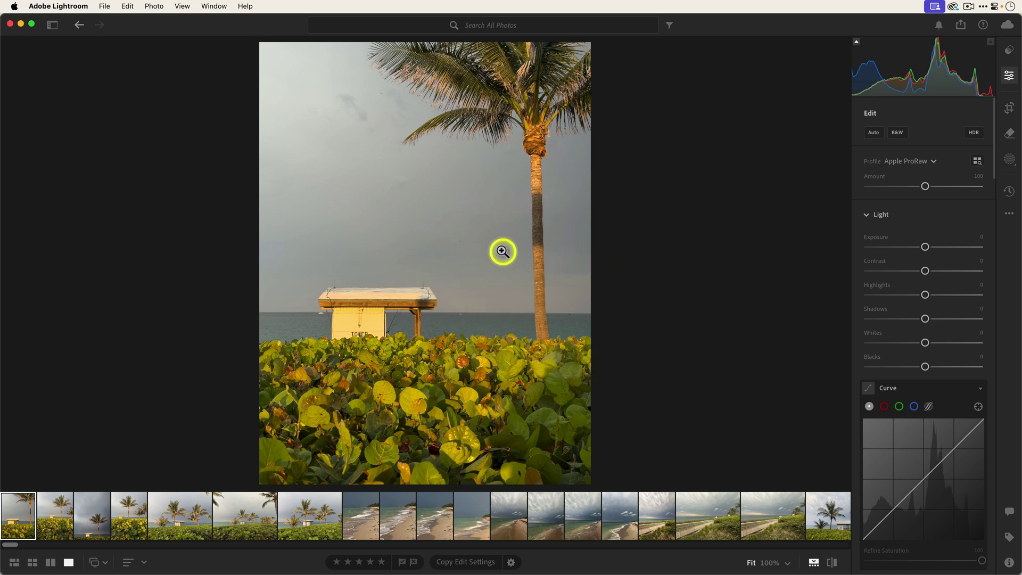
pyautogui.click(817, 562)
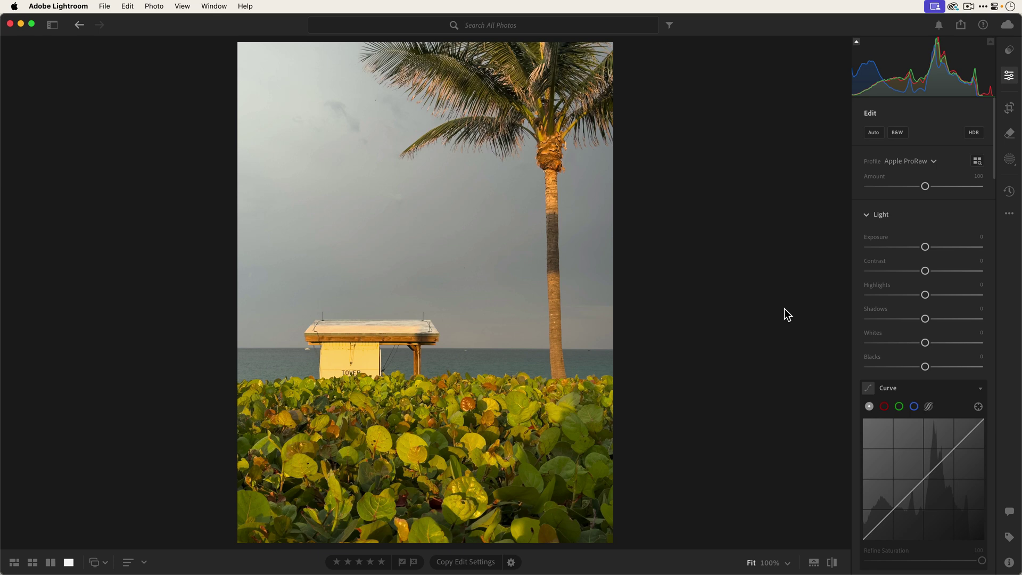
# Press G to show All Photos as a thumbnail grid.
pyautogui.press('g')
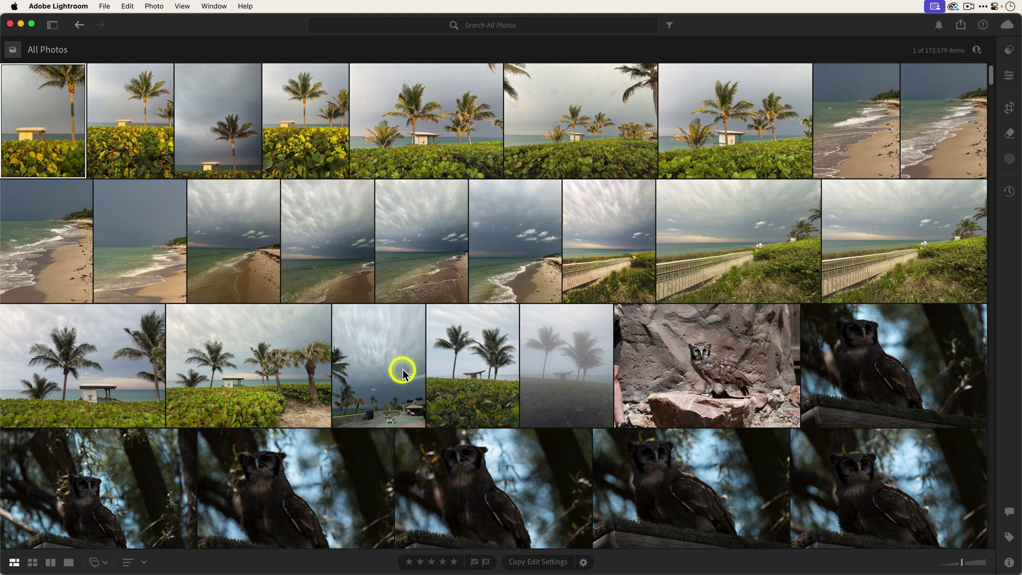
pyautogui.scroll(-5, 570, 218)
pyautogui.scroll(-3, 569, 218)
pyautogui.scroll(6, 569, 218)
pyautogui.scroll(3, 570, 218)
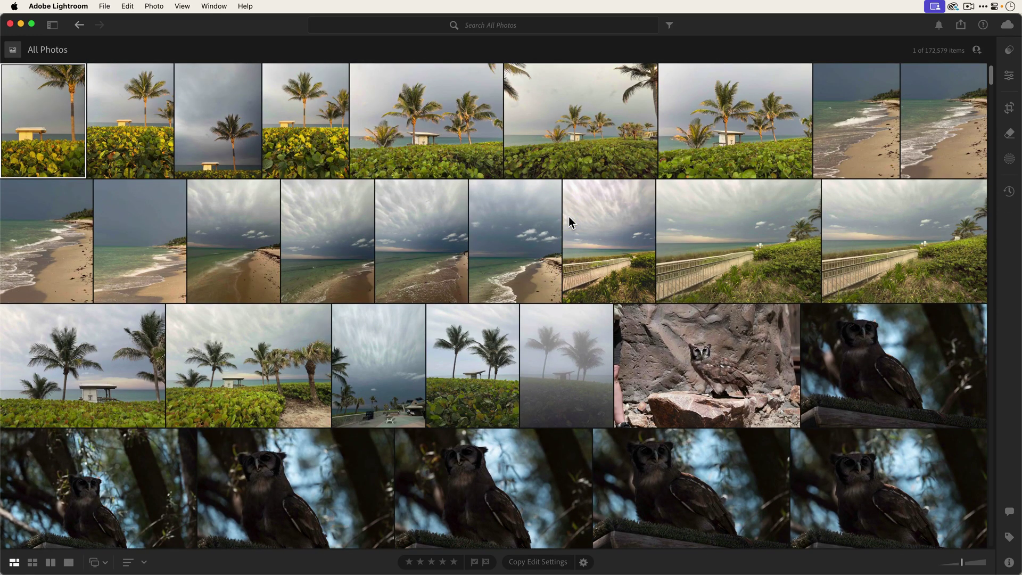
# Switch to Square Grid with file names and enlarge thumbnails to six per row.
pyautogui.click(33, 563)
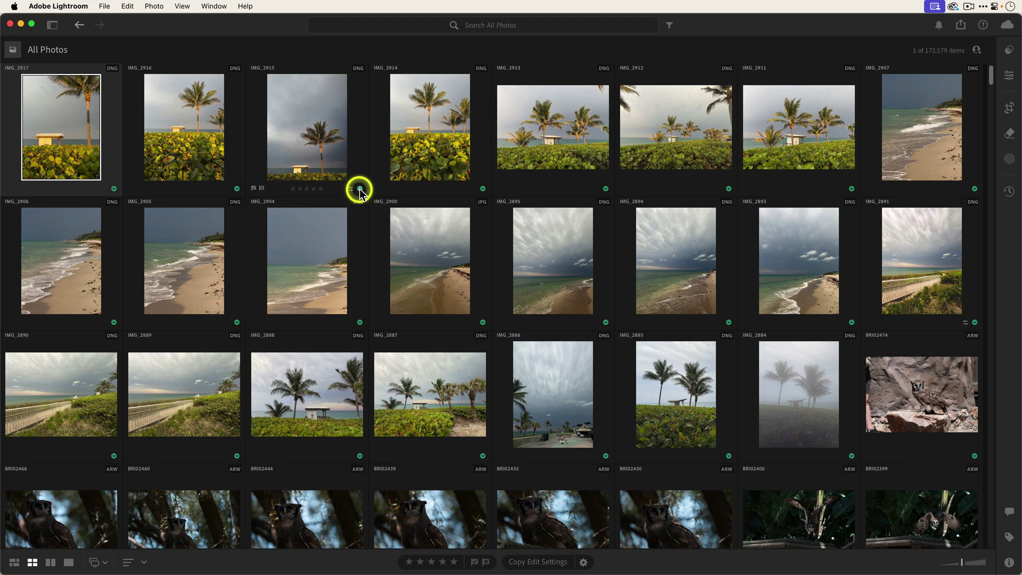
pyautogui.moveTo(676, 261)
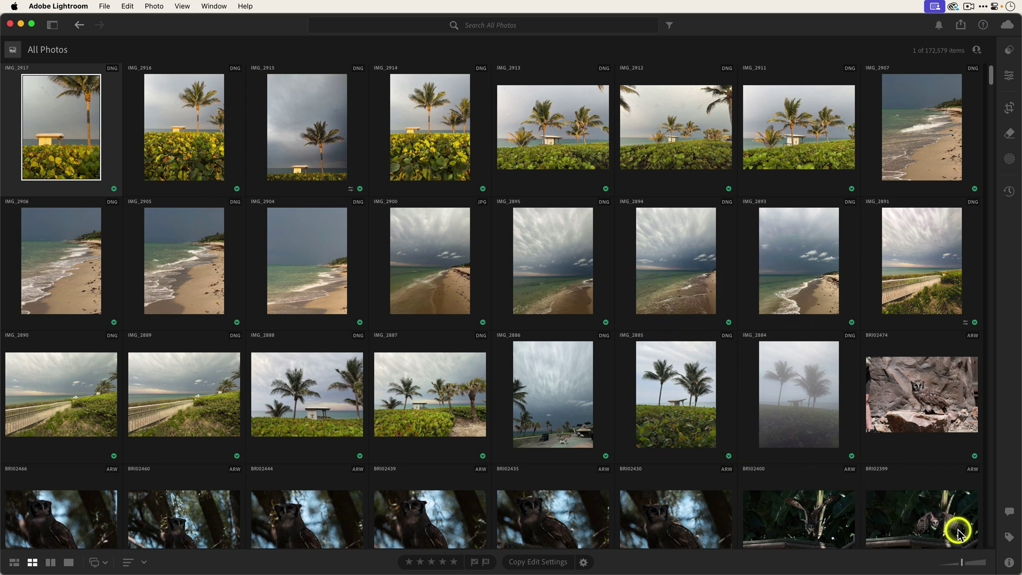
pyautogui.moveTo(976, 566); pyautogui.dragTo(987, 565)
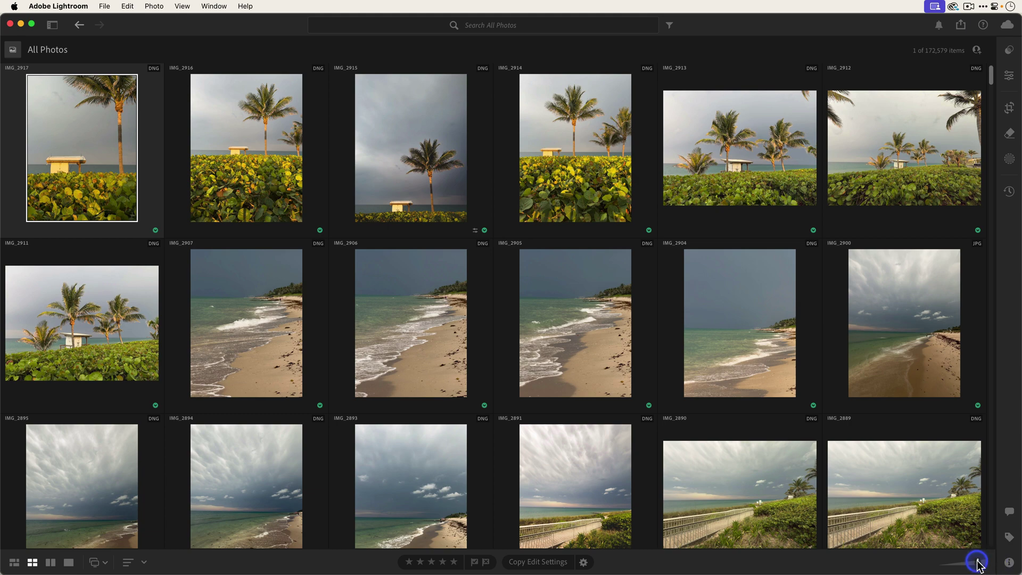
pyautogui.moveTo(979, 564); pyautogui.dragTo(979, 564)
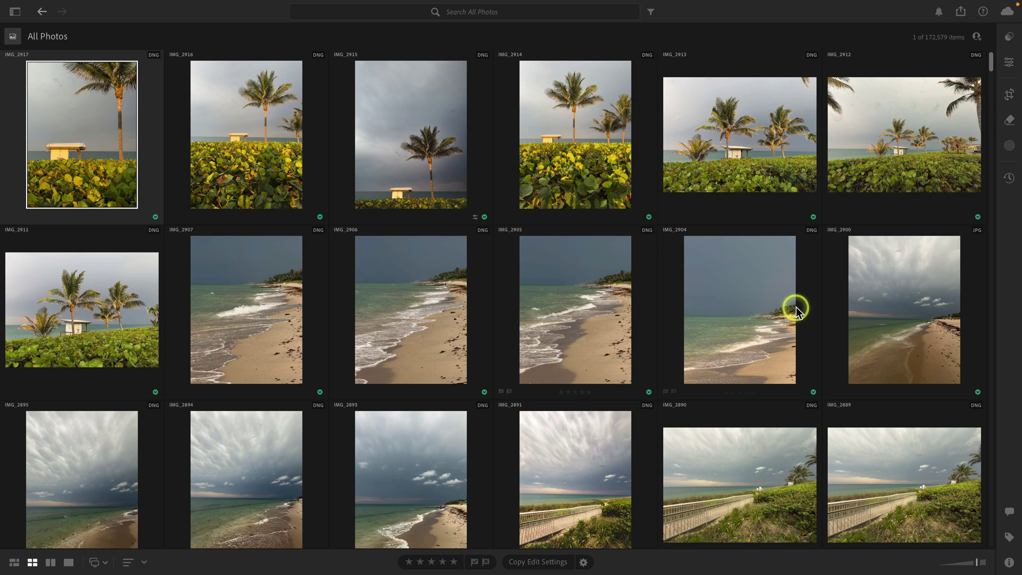
# Open IMG_2917 in Edit view with the editing controls beside it.
pyautogui.click(1011, 63)
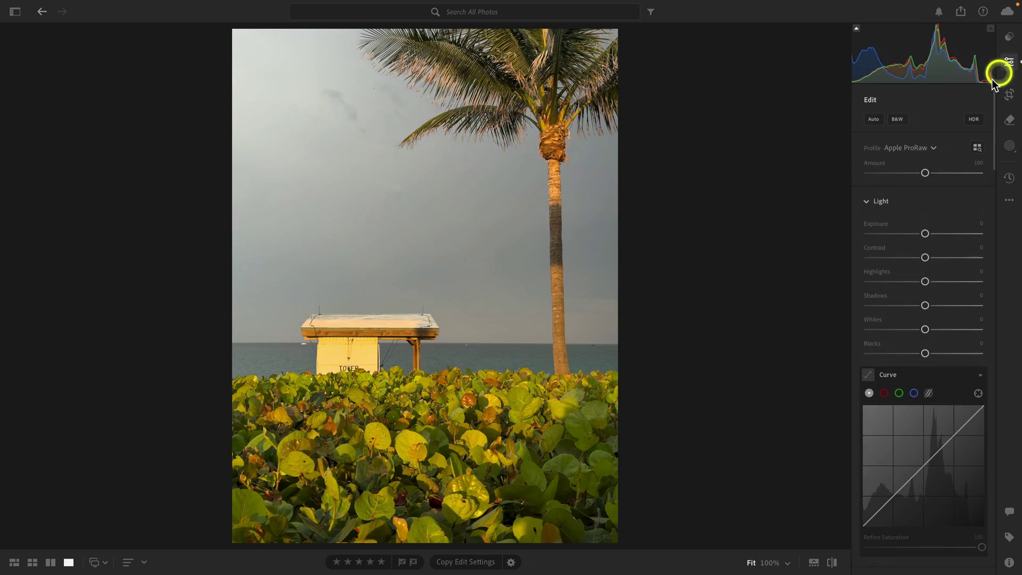
pyautogui.scroll(-4, 948, 132)
pyautogui.scroll(-4, 948, 133)
pyautogui.scroll(-4, 948, 132)
pyautogui.scroll(-3, 949, 133)
pyautogui.scroll(5, 948, 133)
pyautogui.scroll(5, 948, 133)
pyautogui.scroll(5, 949, 132)
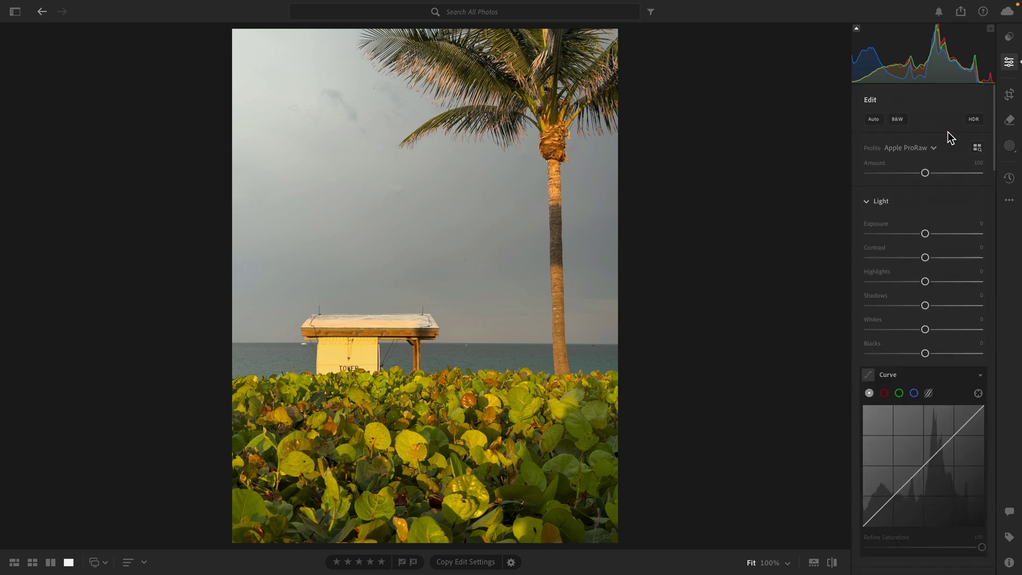
# In Crop, expand the Geometry options and the Transform sliders.
pyautogui.click(1010, 98)
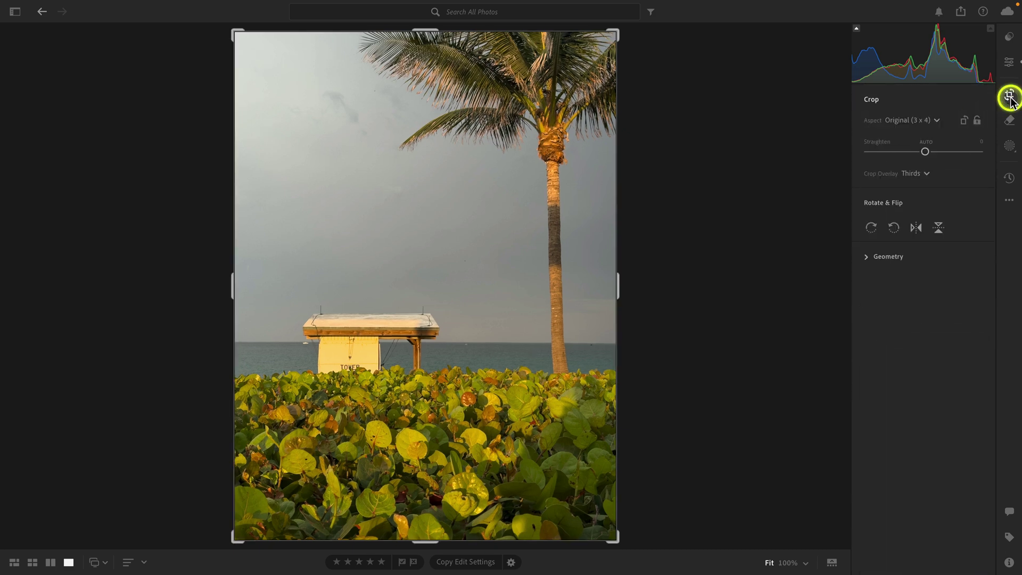
pyautogui.click(869, 259)
pyautogui.click(979, 304)
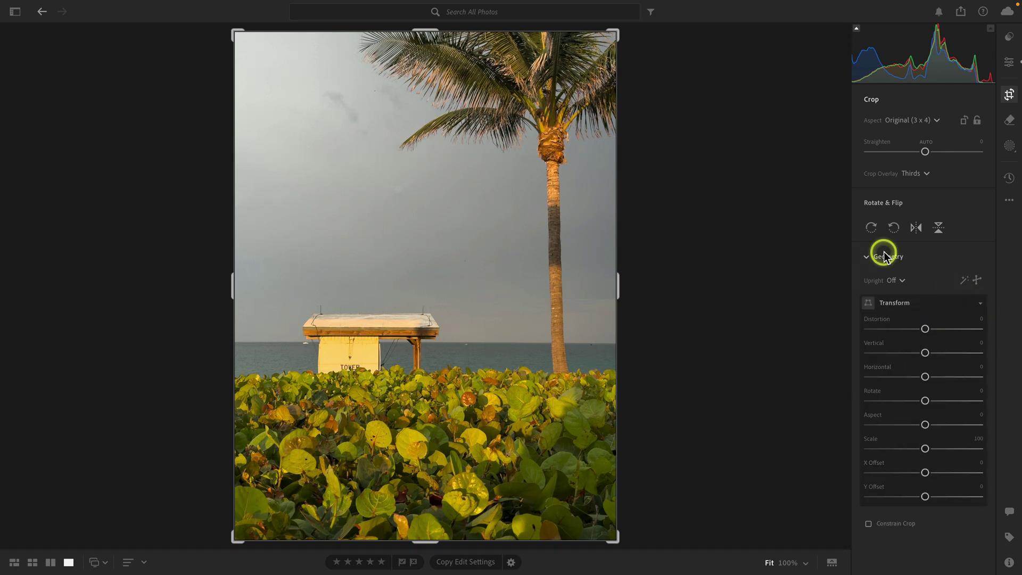
# Switch to Remove and dismiss its tips card and the brushing hint.
pyautogui.click(1010, 120)
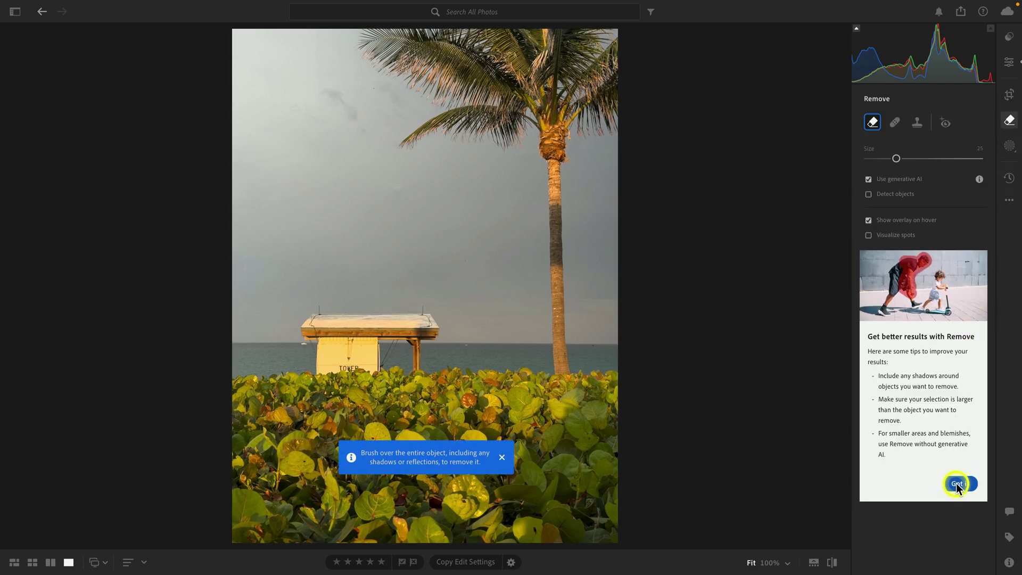
pyautogui.click(957, 487)
pyautogui.click(502, 457)
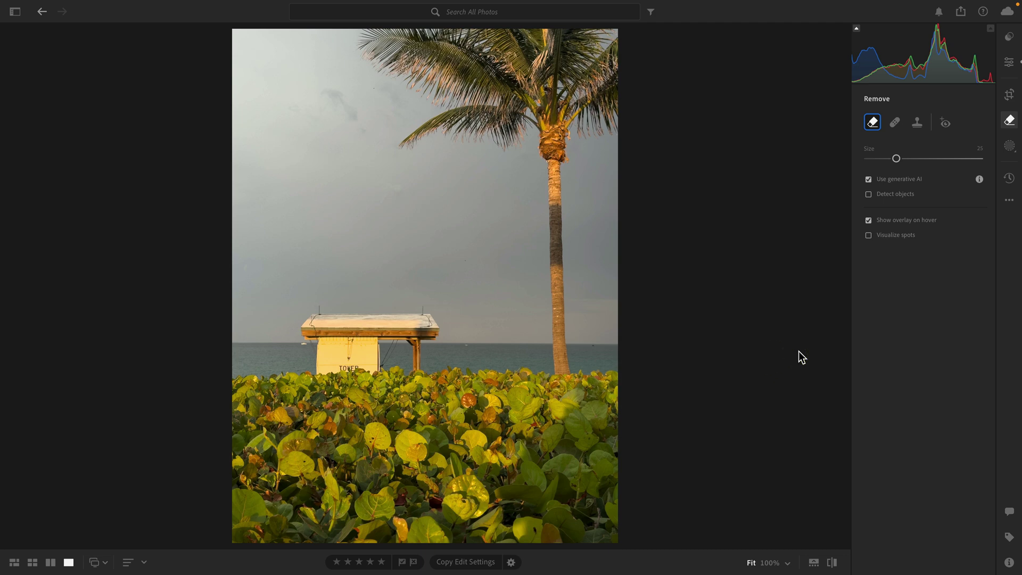
# Add a Sky mask, then dock the floating Masks panel into the right edit panel.
pyautogui.click(1010, 147)
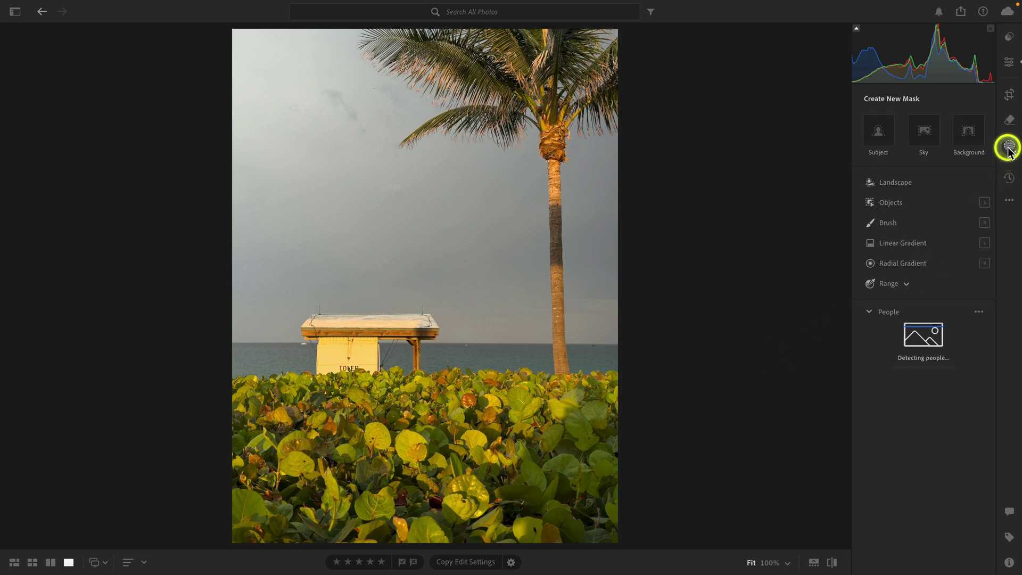
pyautogui.click(924, 133)
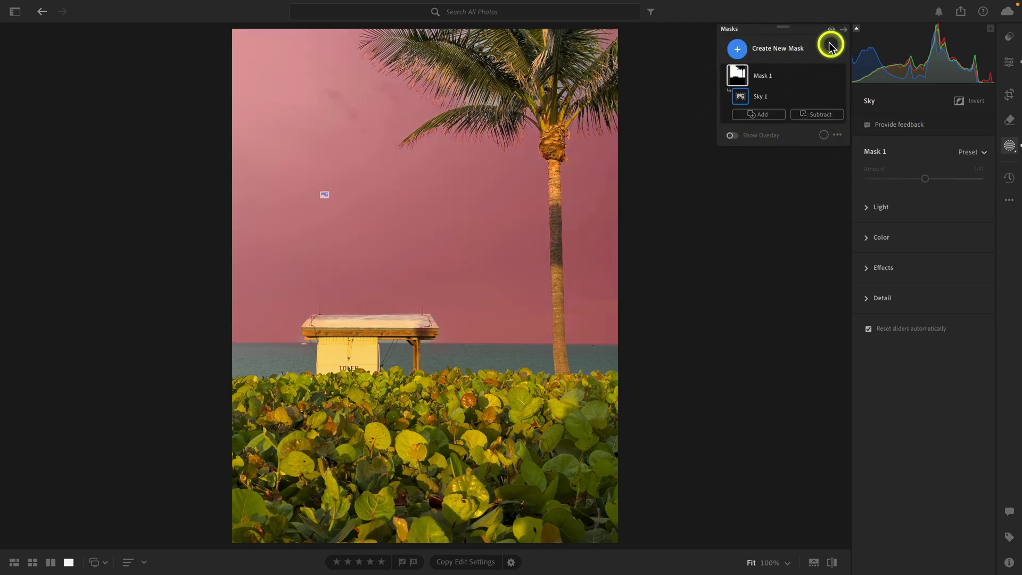
pyautogui.moveTo(784, 28); pyautogui.dragTo(743, 64)
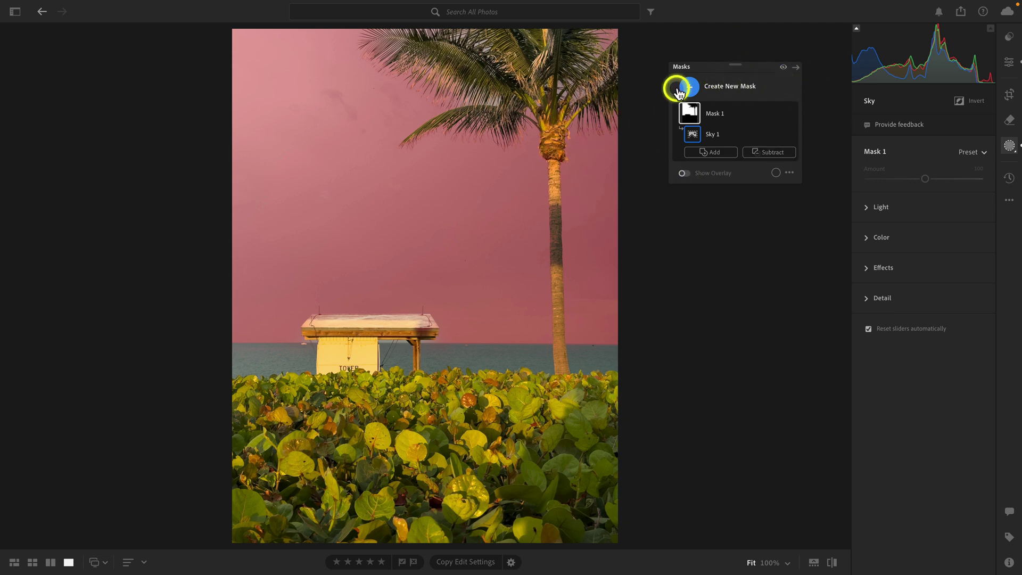
pyautogui.moveTo(735, 66); pyautogui.dragTo(870, 92)
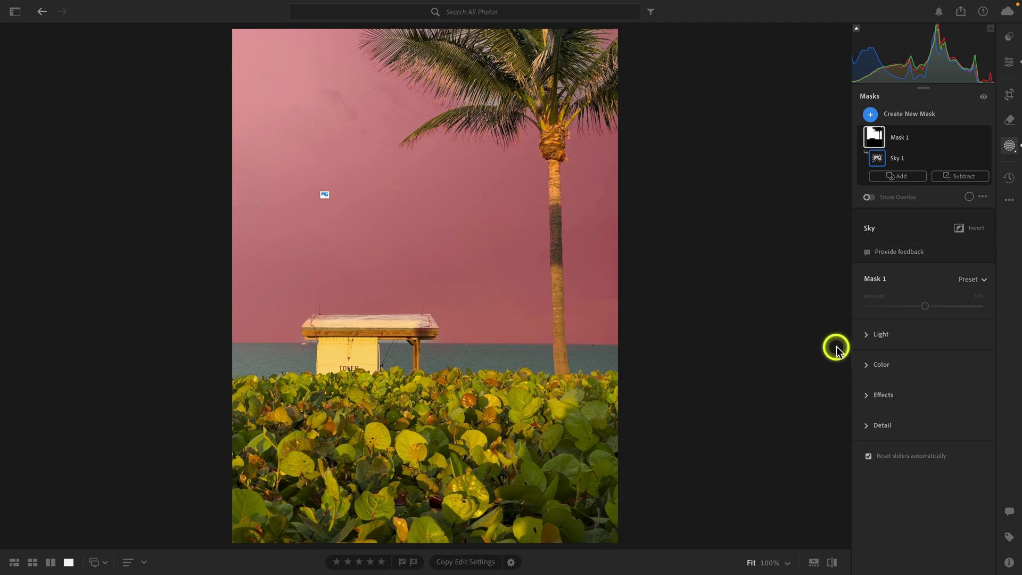
# Expand Mask 1's Light, Point Curve, Color, Effects, Detail and Grain sections.
pyautogui.click(868, 334)
pyautogui.scroll(-2, 870, 360)
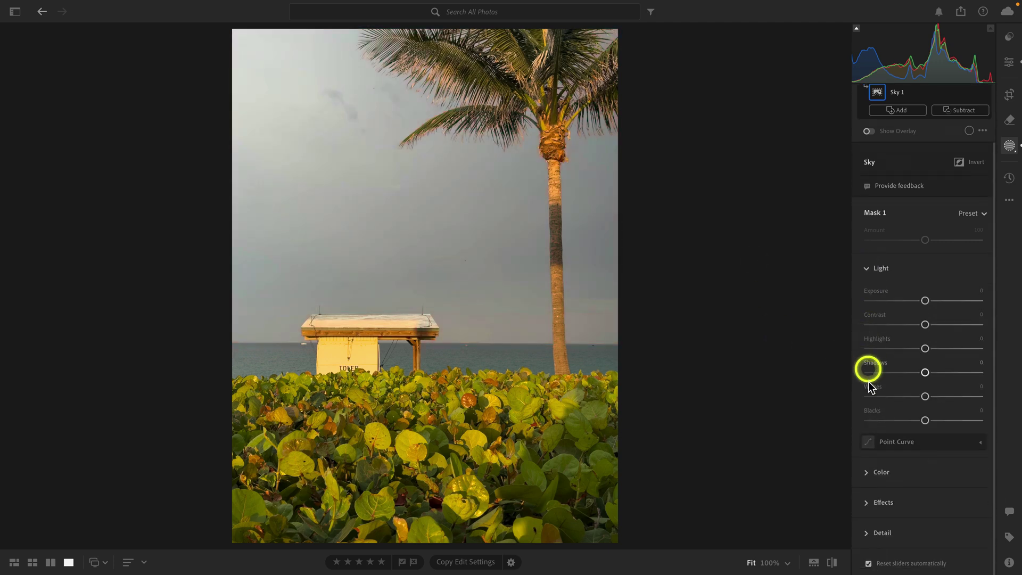
pyautogui.click(982, 442)
pyautogui.scroll(-3, 981, 442)
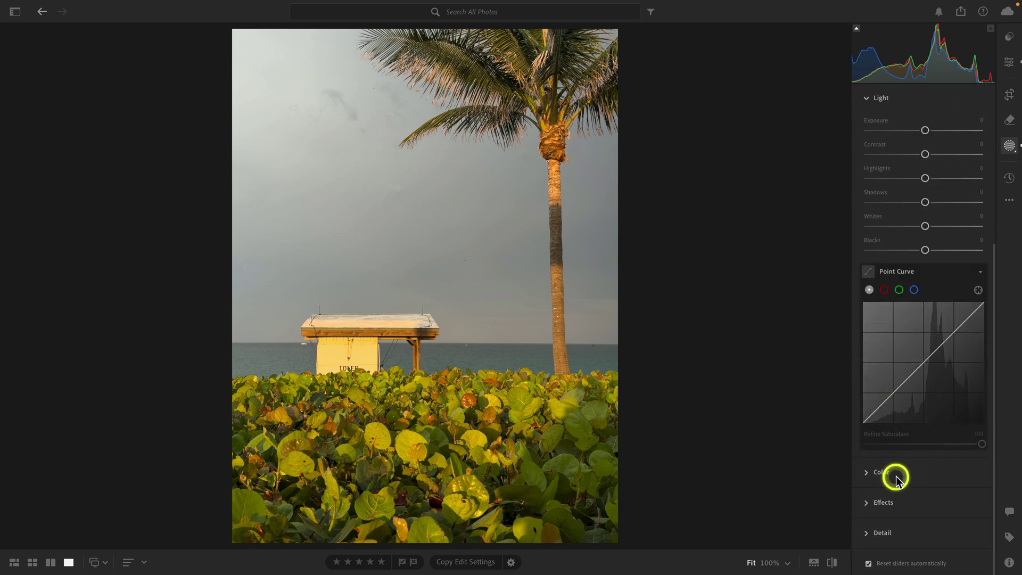
pyautogui.click(882, 473)
pyautogui.scroll(-4, 887, 480)
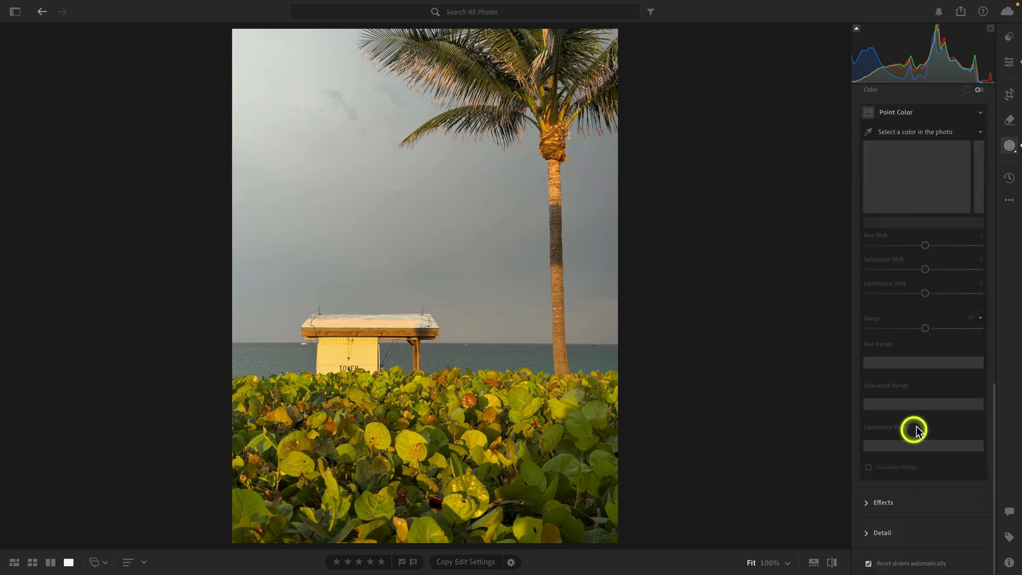
pyautogui.click(868, 501)
pyautogui.scroll(-3, 868, 502)
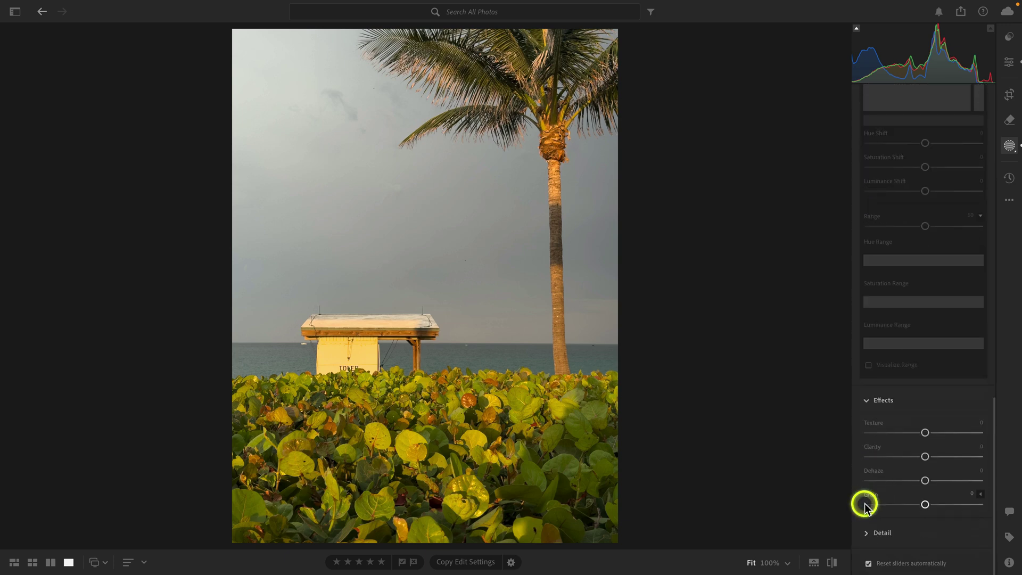
pyautogui.click(871, 536)
pyautogui.scroll(-3, 982, 423)
pyautogui.click(983, 423)
pyautogui.scroll(-3, 926, 442)
pyautogui.scroll(10, 926, 441)
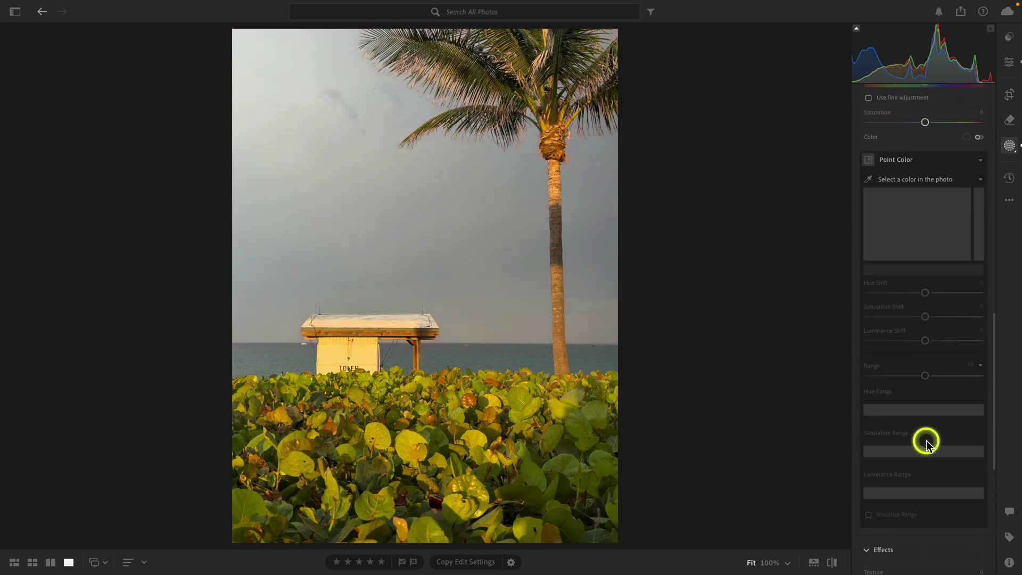
pyautogui.scroll(5, 927, 442)
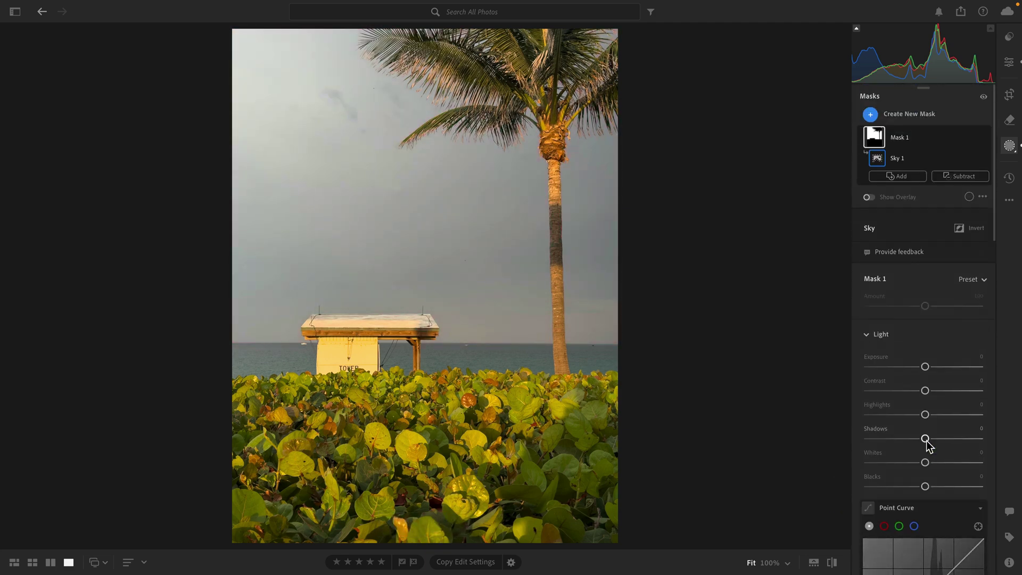
# Delete all masks on the current photo and switch to the square grid view.
pyautogui.rightClick(970, 138)
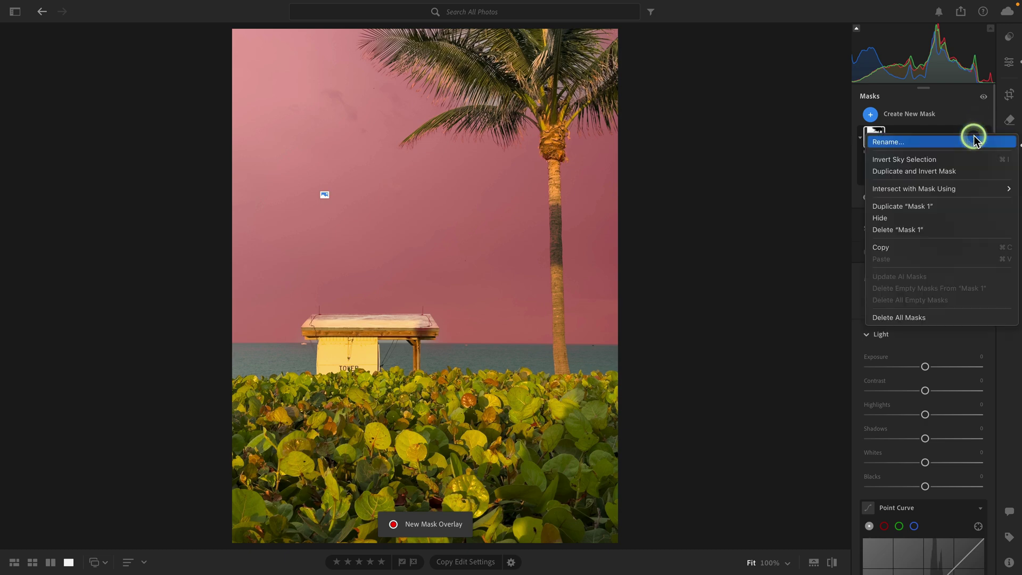
pyautogui.click(910, 317)
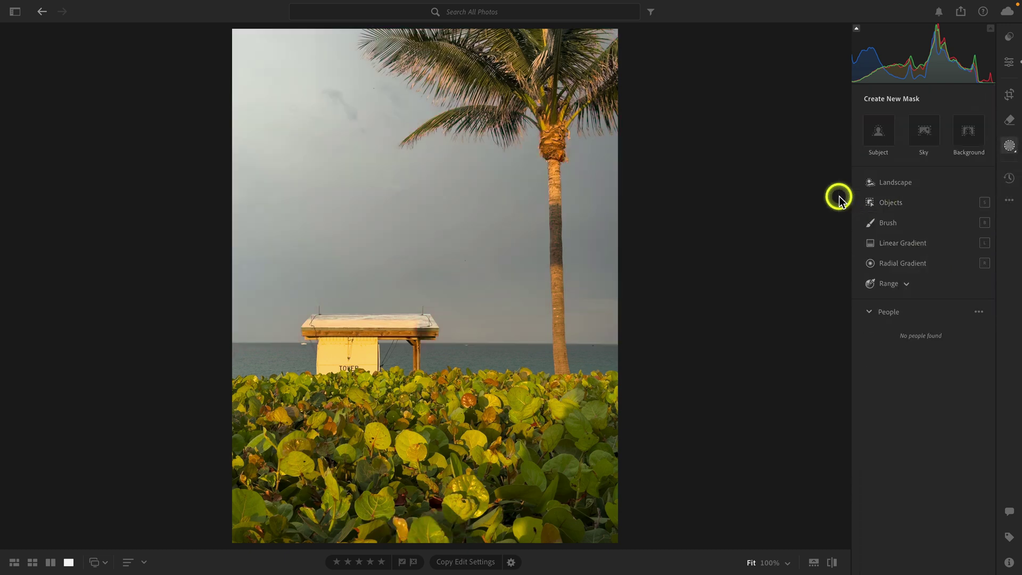
pyautogui.press('g')
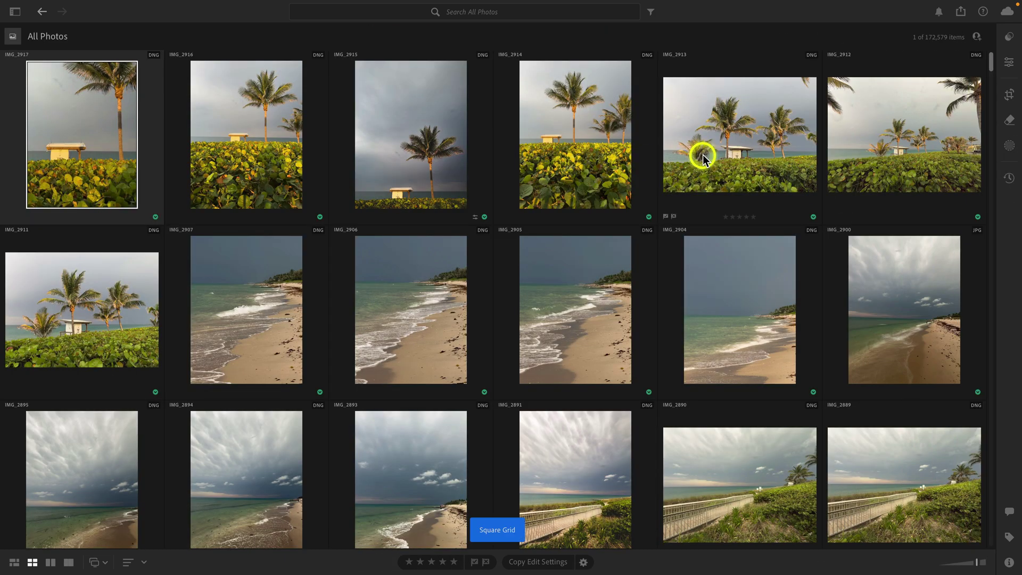
# Open another palm-tree photo and add a Sky mask to it.
pyautogui.doubleClick(617, 158)
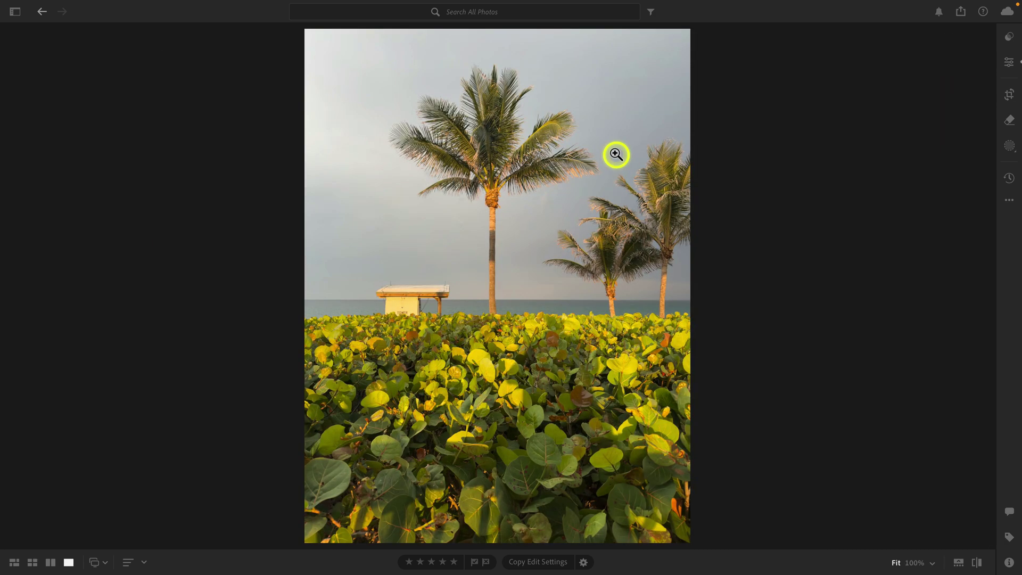
pyautogui.click(1010, 146)
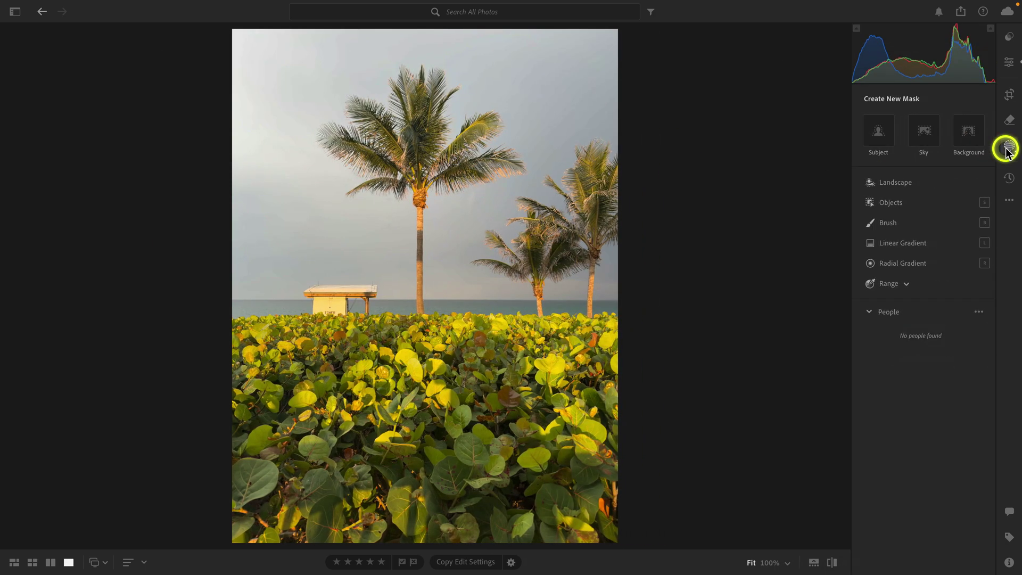
pyautogui.click(924, 136)
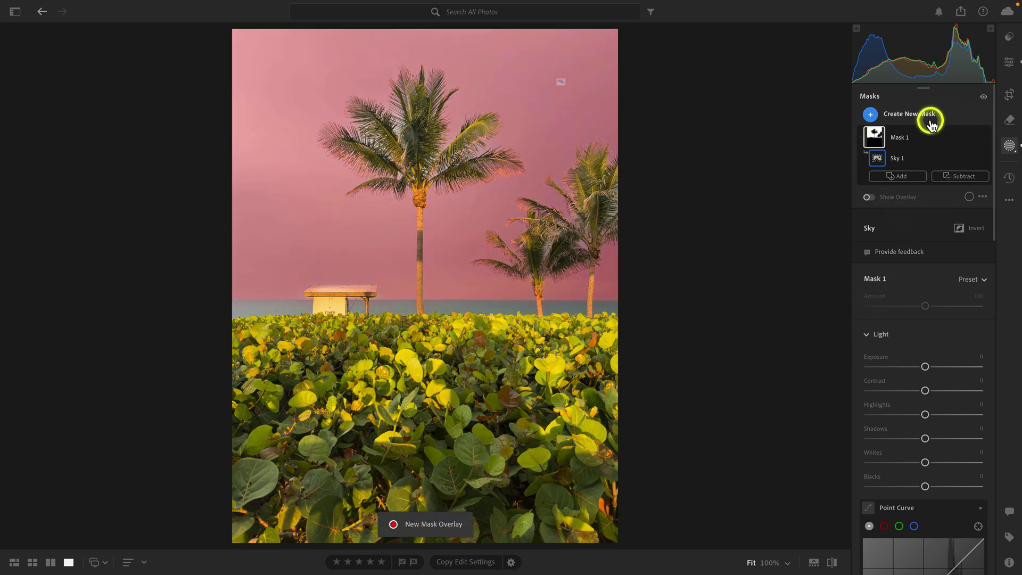
pyautogui.scroll(-10, 950, 150)
pyautogui.scroll(-10, 951, 150)
pyautogui.scroll(10, 951, 150)
pyautogui.scroll(10, 951, 150)
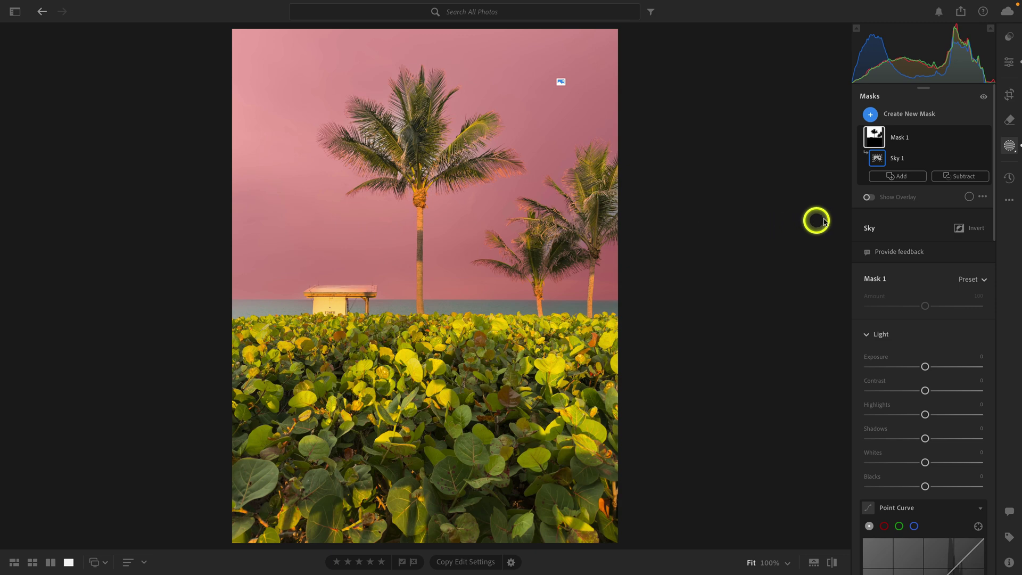
# Change the sky mask overlay colour from pink to bright green and raise its opacity.
pyautogui.click(969, 197)
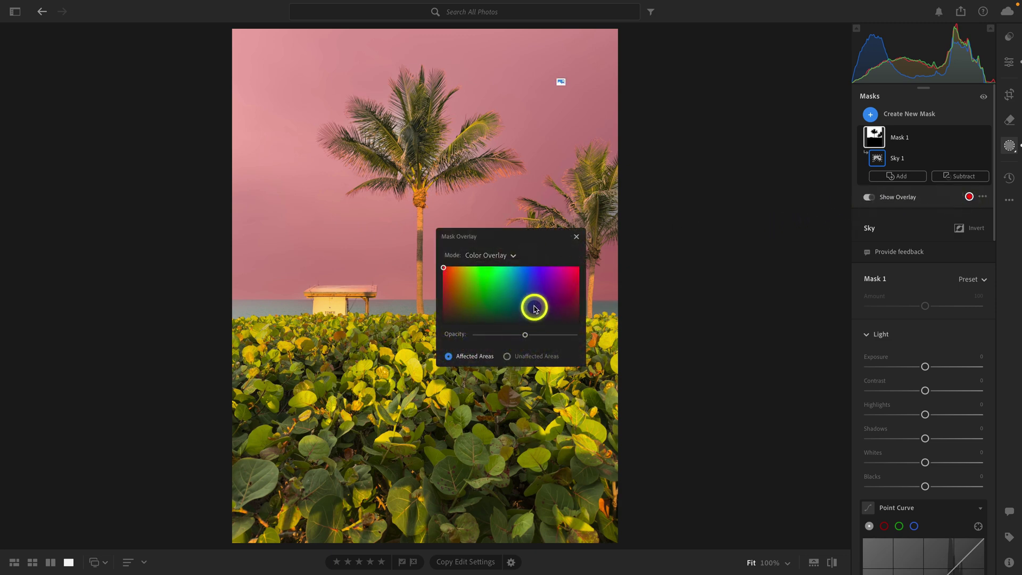
pyautogui.moveTo(475, 277); pyautogui.dragTo(482, 271)
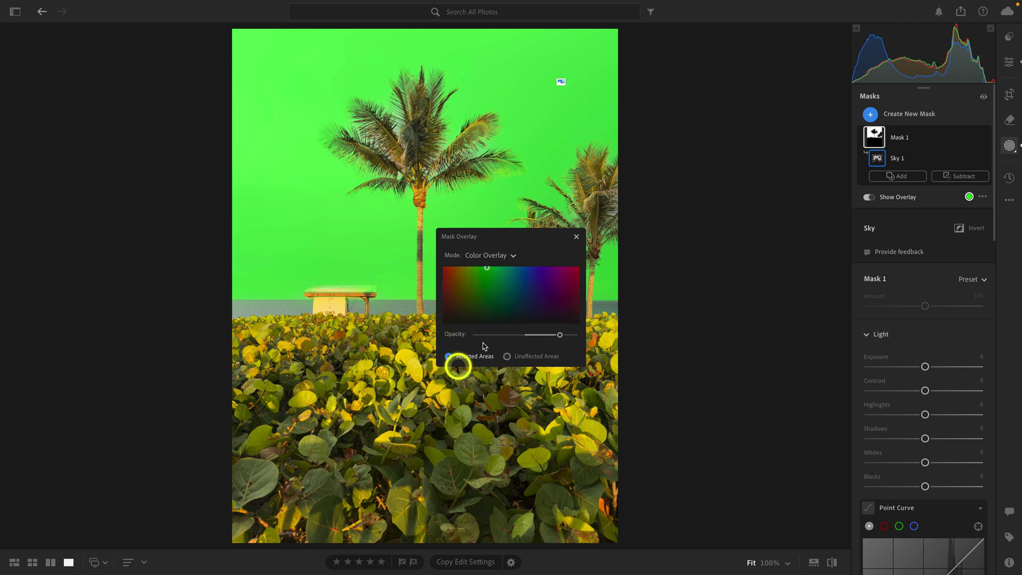
pyautogui.click(531, 269)
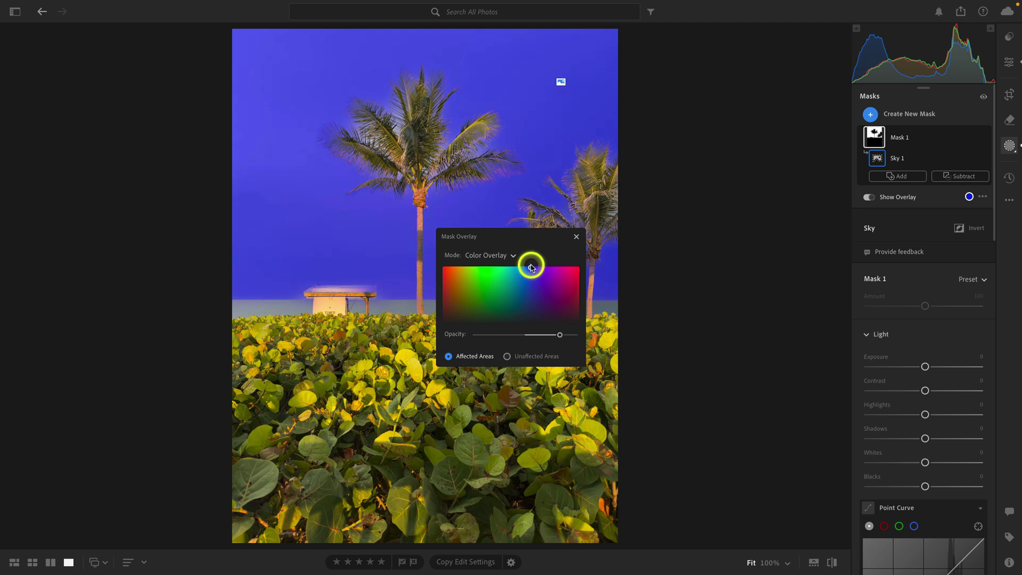
pyautogui.moveTo(531, 271); pyautogui.dragTo(502, 270)
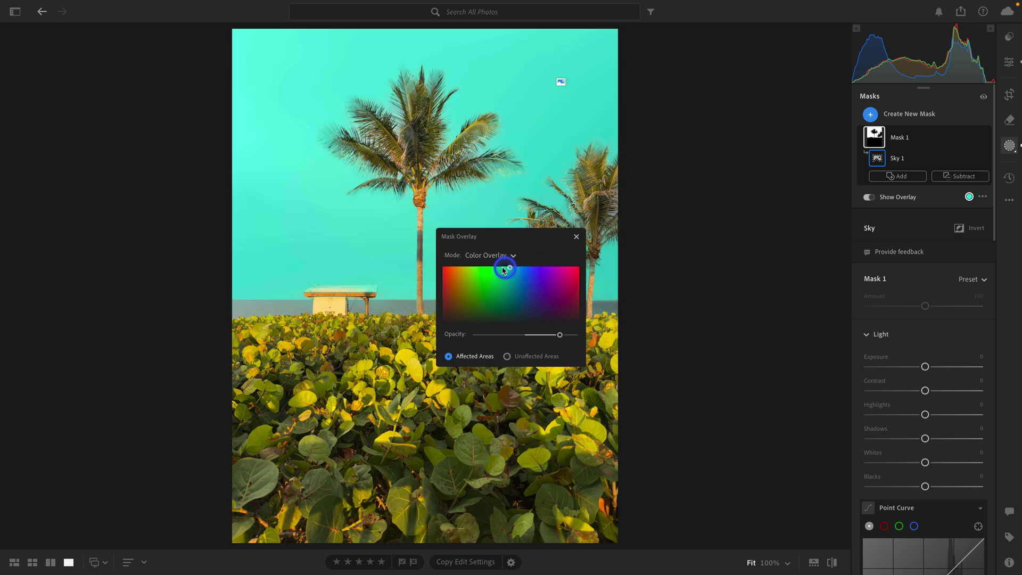
pyautogui.click(563, 334)
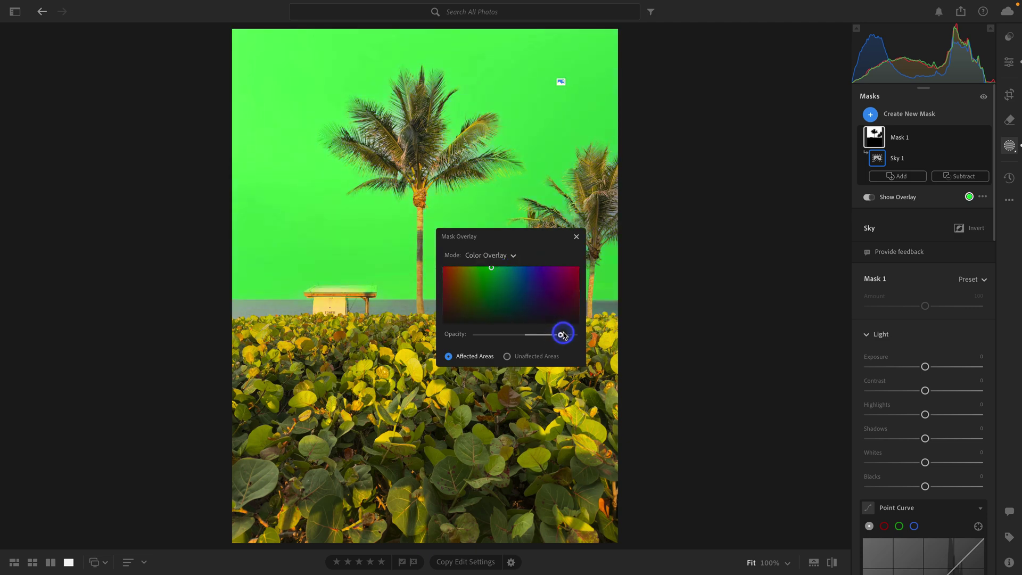
pyautogui.click(576, 237)
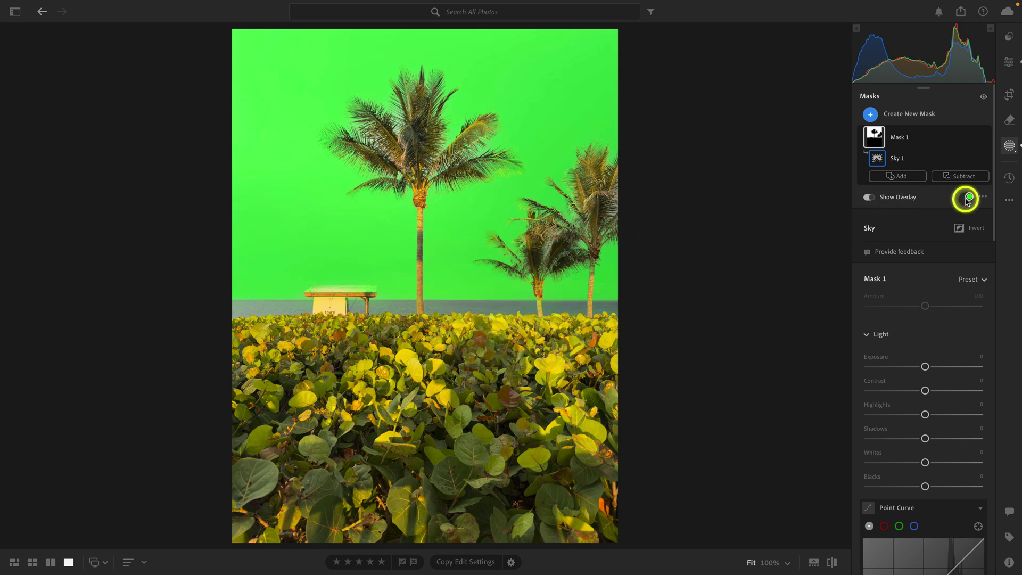